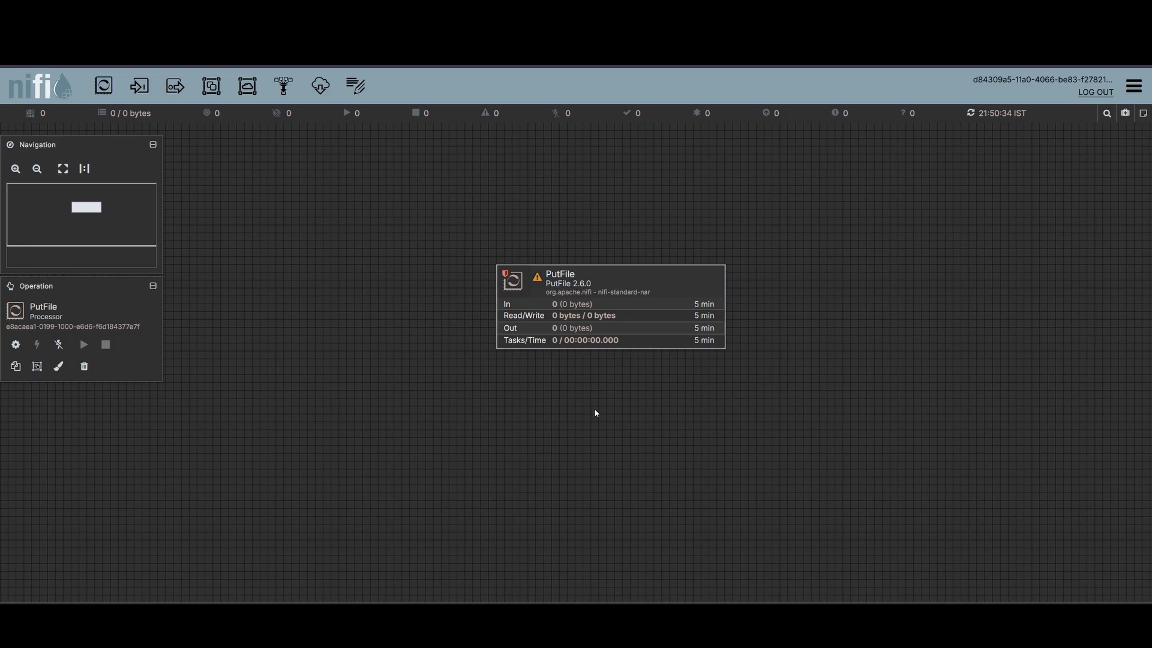
- Add a GetFile processor to the canvas next to the existing PutFile processor
drag(596, 414, 578, 367)
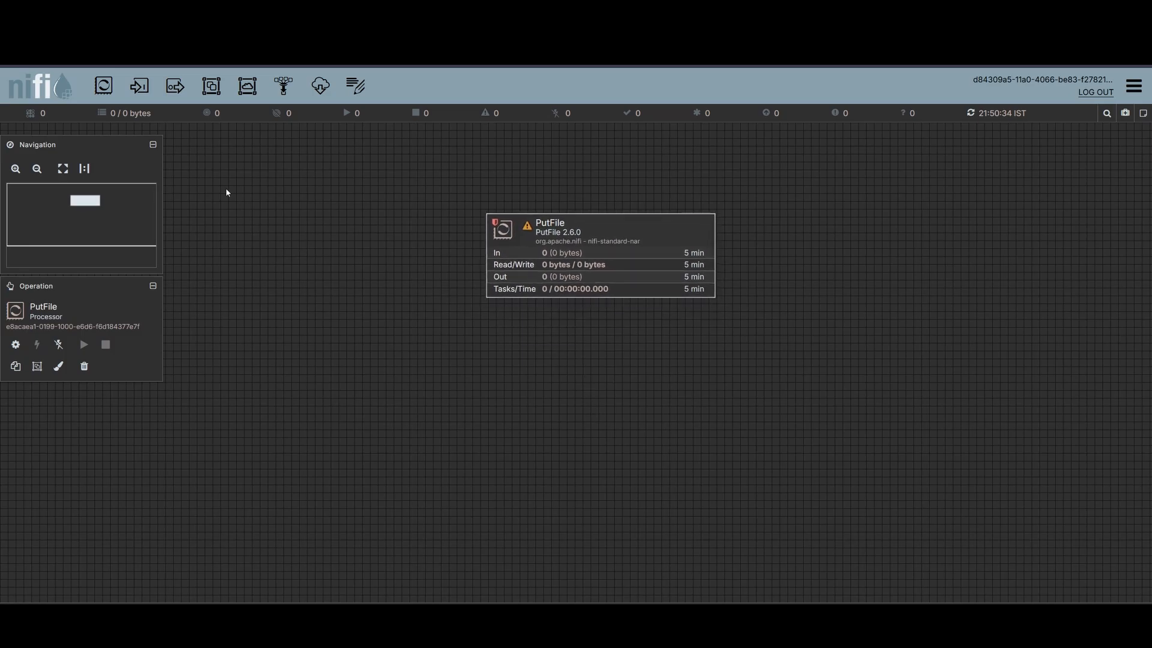
drag(103, 86, 555, 422)
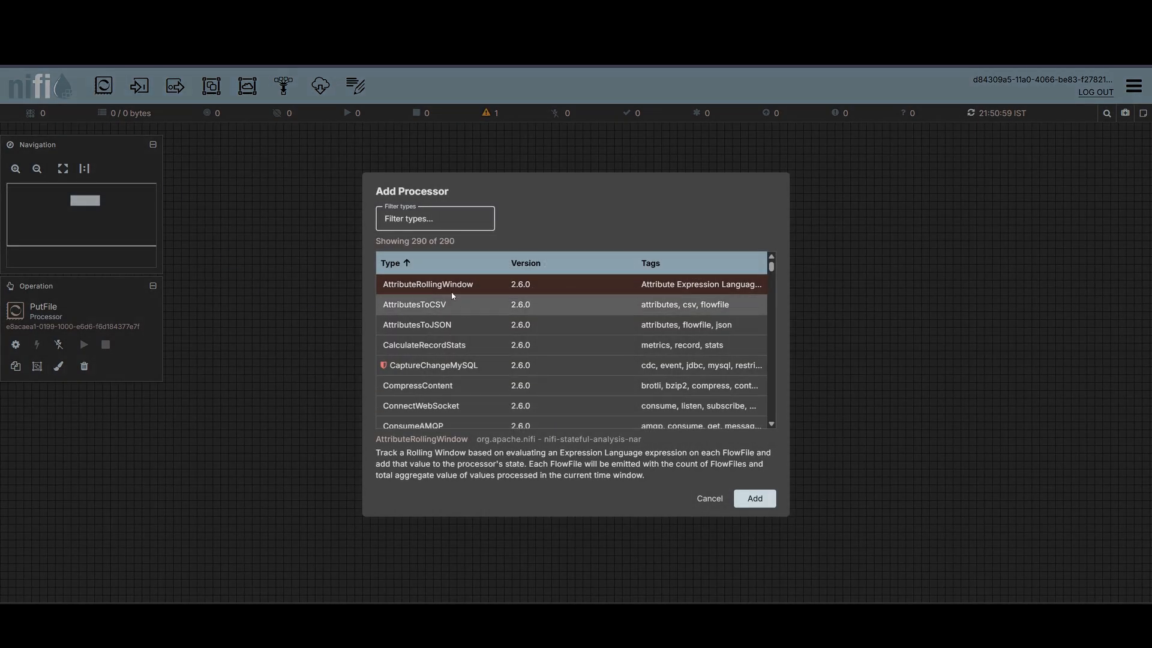
text(getfi)
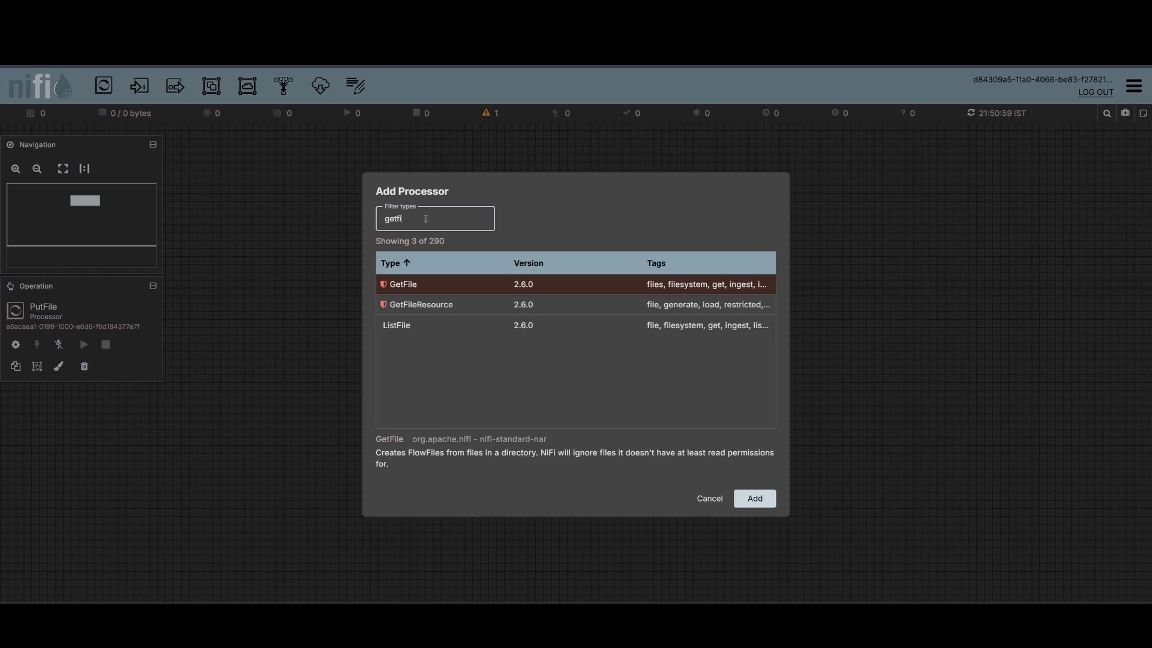
text(le)
double_click(423, 286)
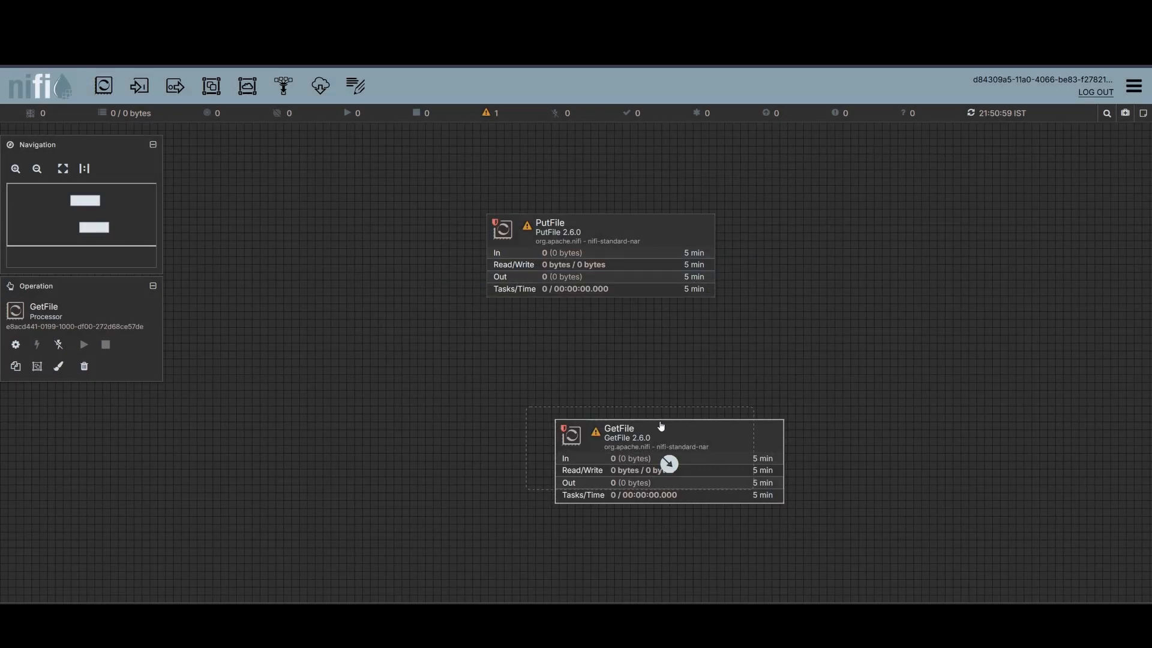
- Connect GetFile to PutFile using the success relationship
drag(660, 429, 597, 386)
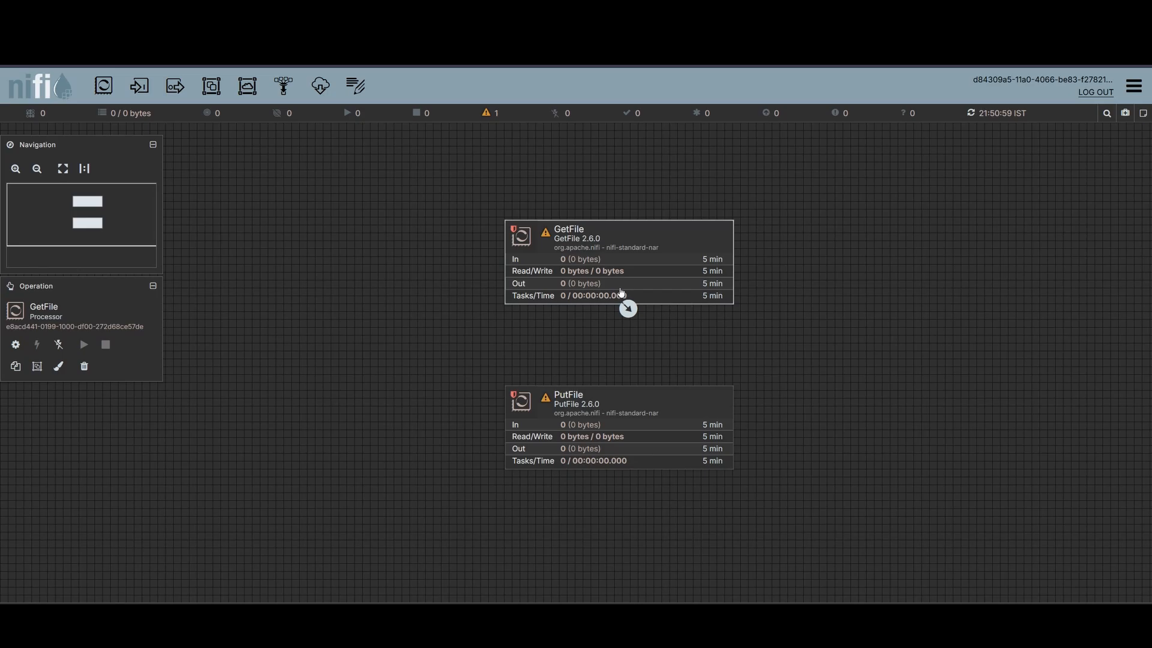
drag(625, 300, 620, 390)
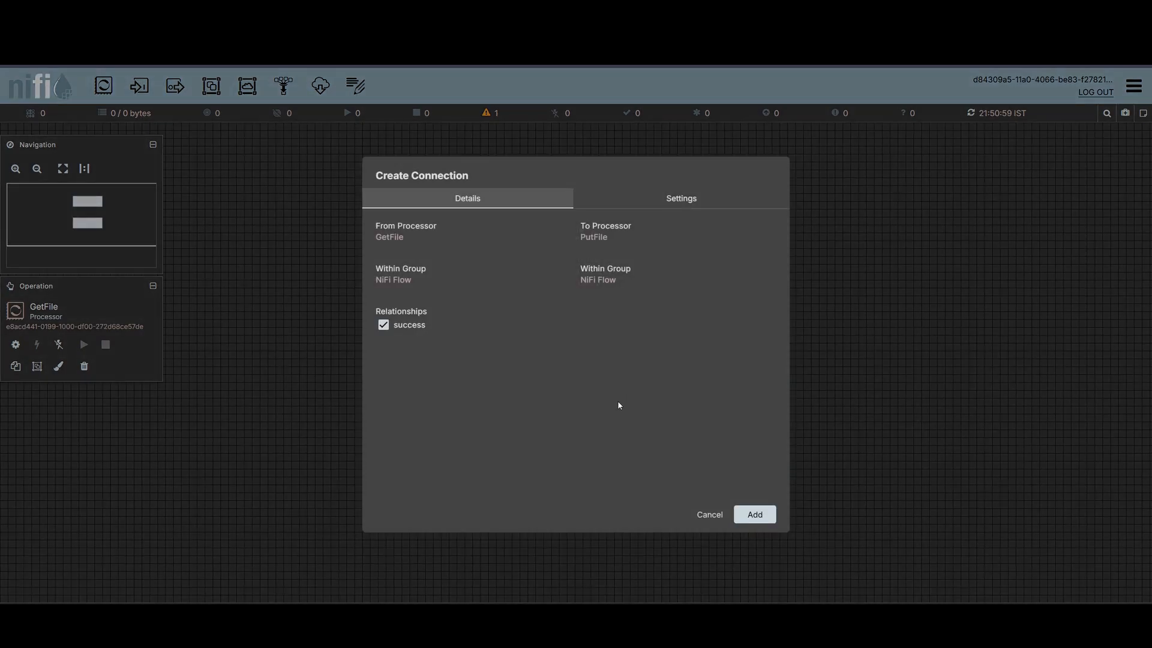
click(669, 202)
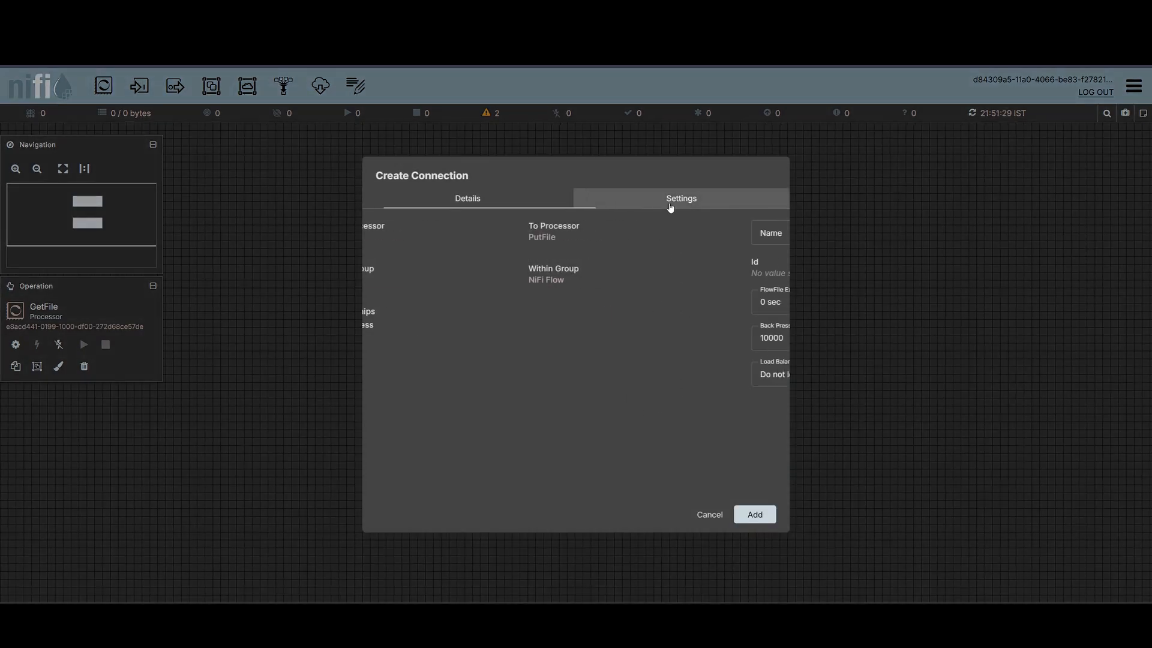
click(525, 204)
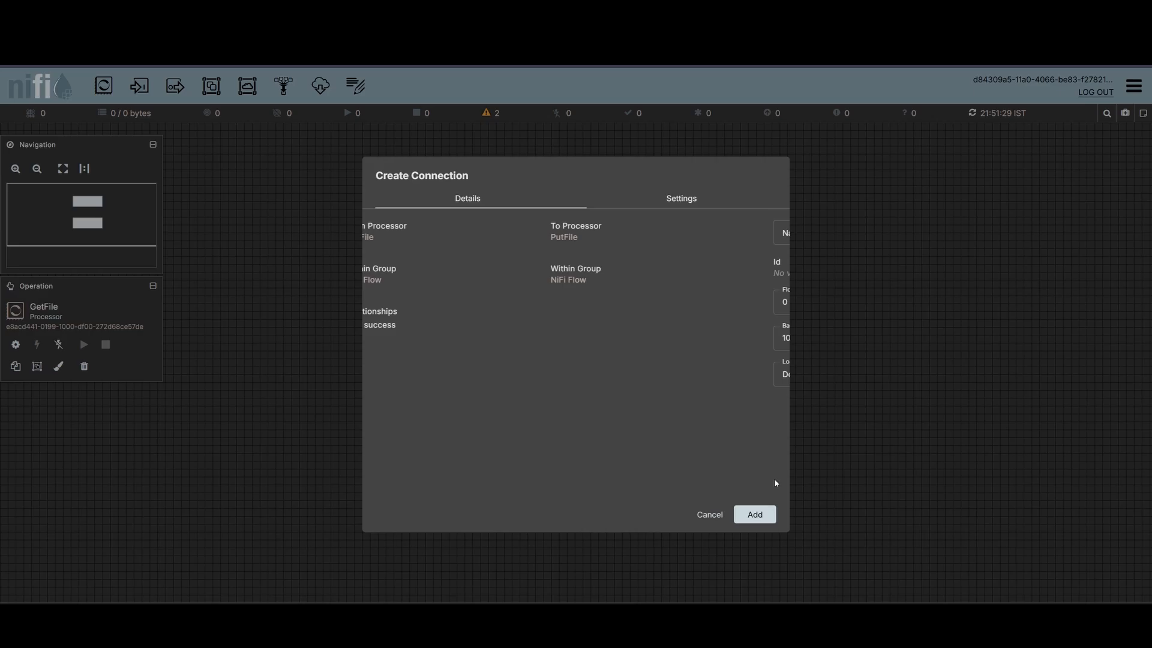
click(763, 515)
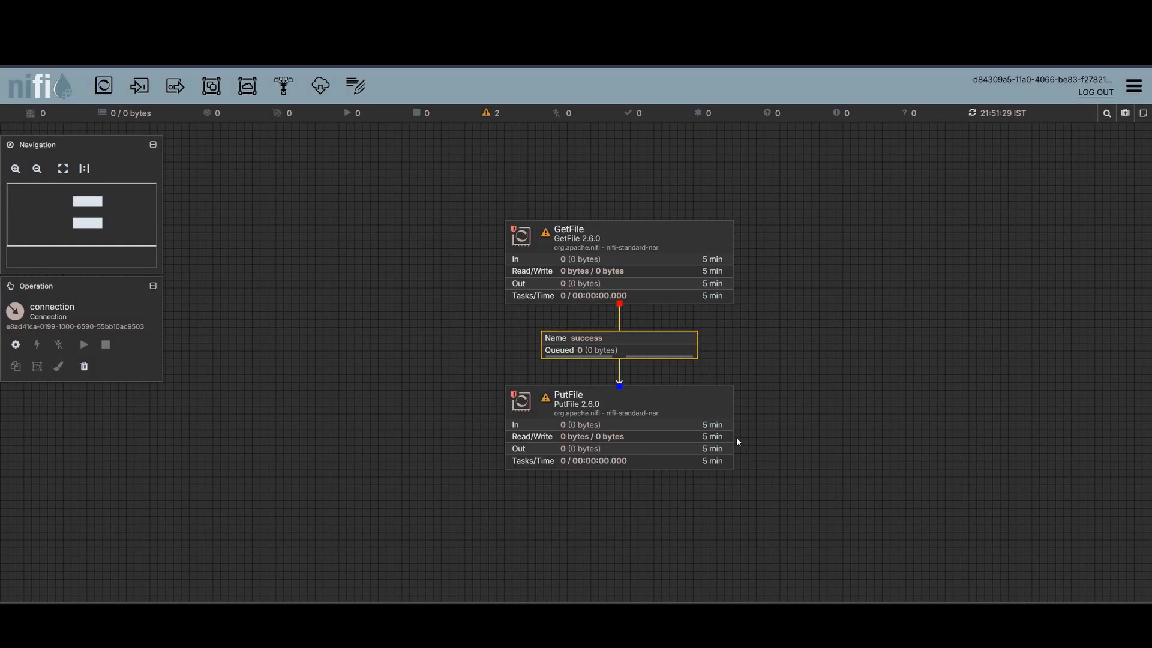
- Set the GetFile processor's Input Directory to E:\desktop files\APACHE NiFi Tutorial\Input and apply
right_click(666, 246)
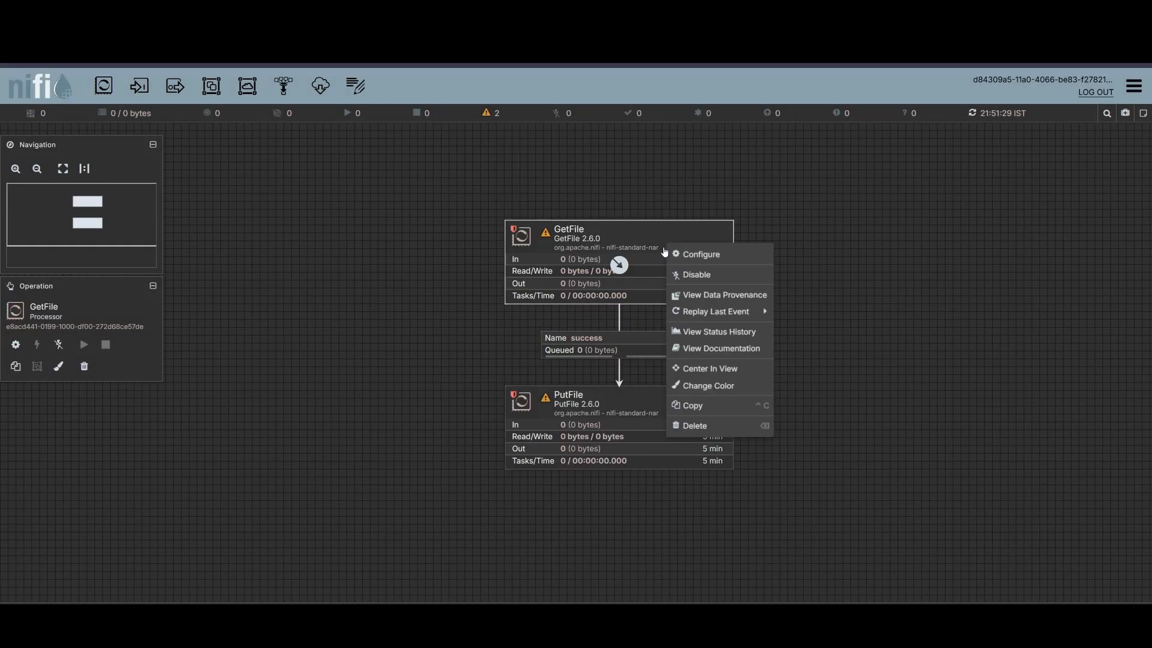
click(705, 255)
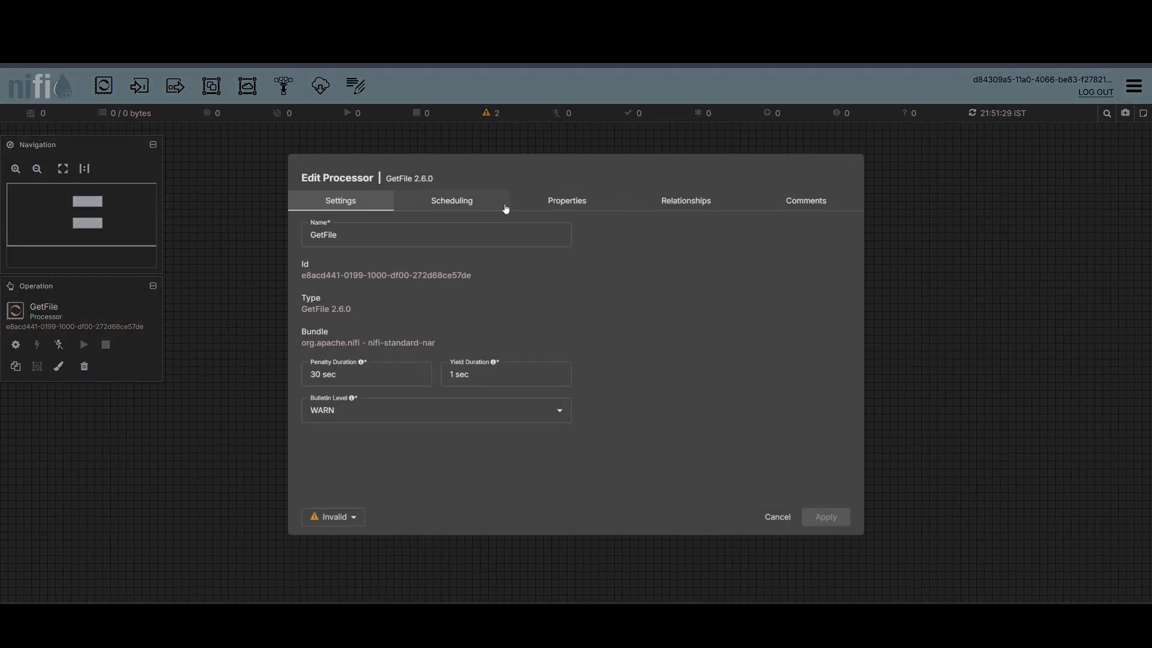
click(470, 206)
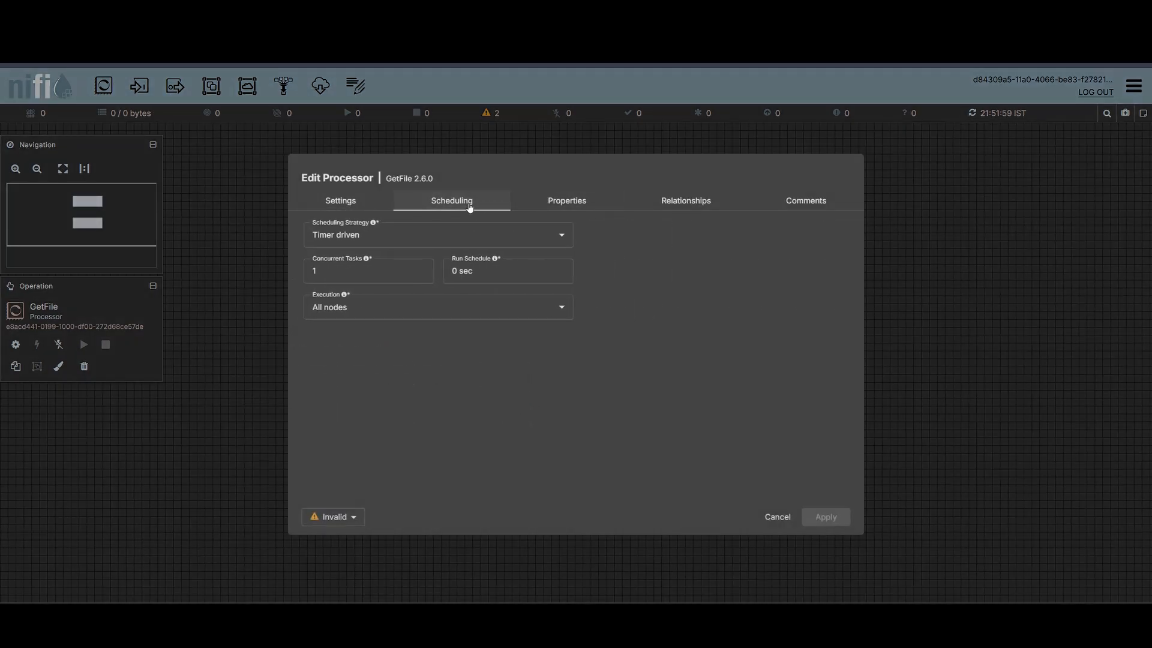
click(545, 207)
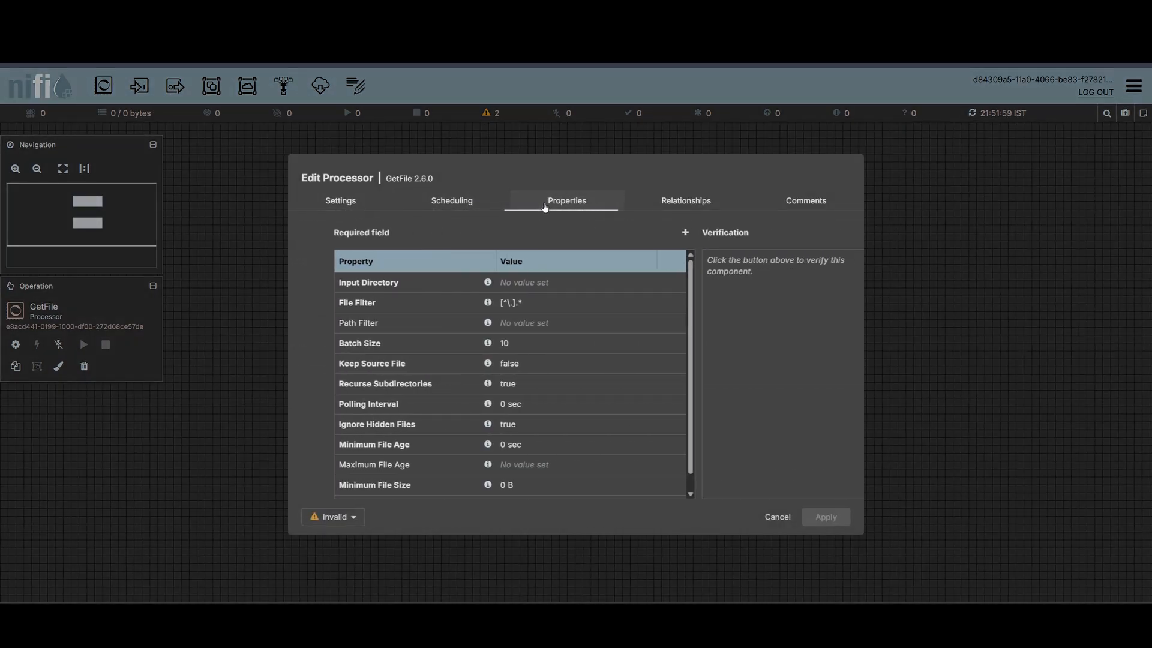
click(483, 284)
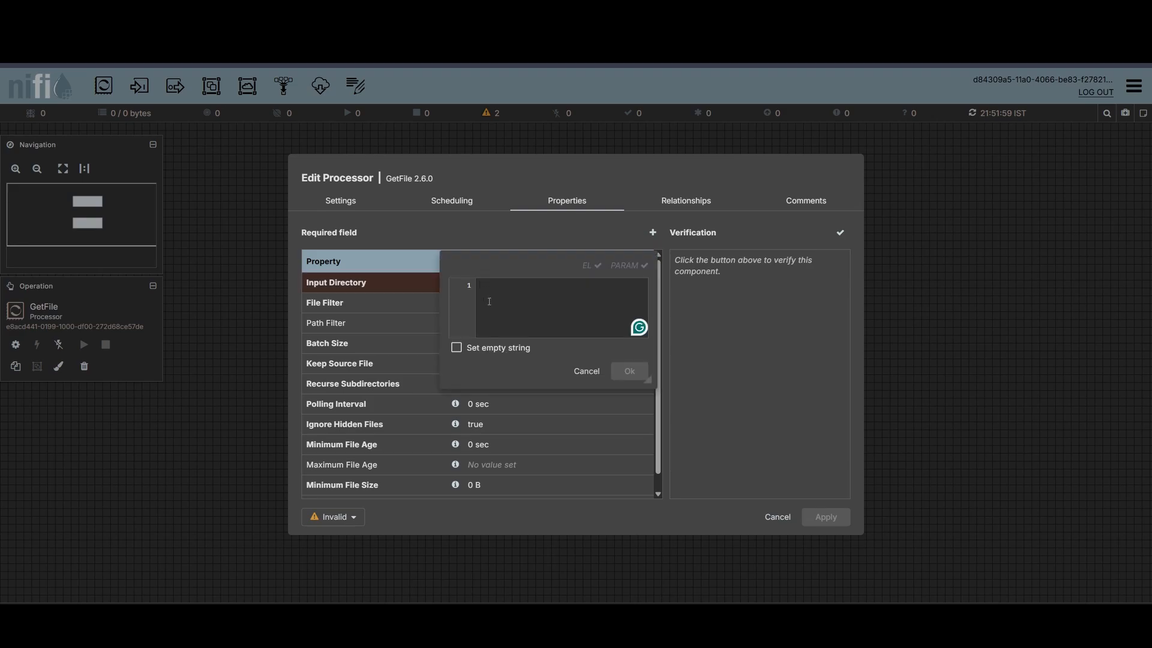
click(587, 371)
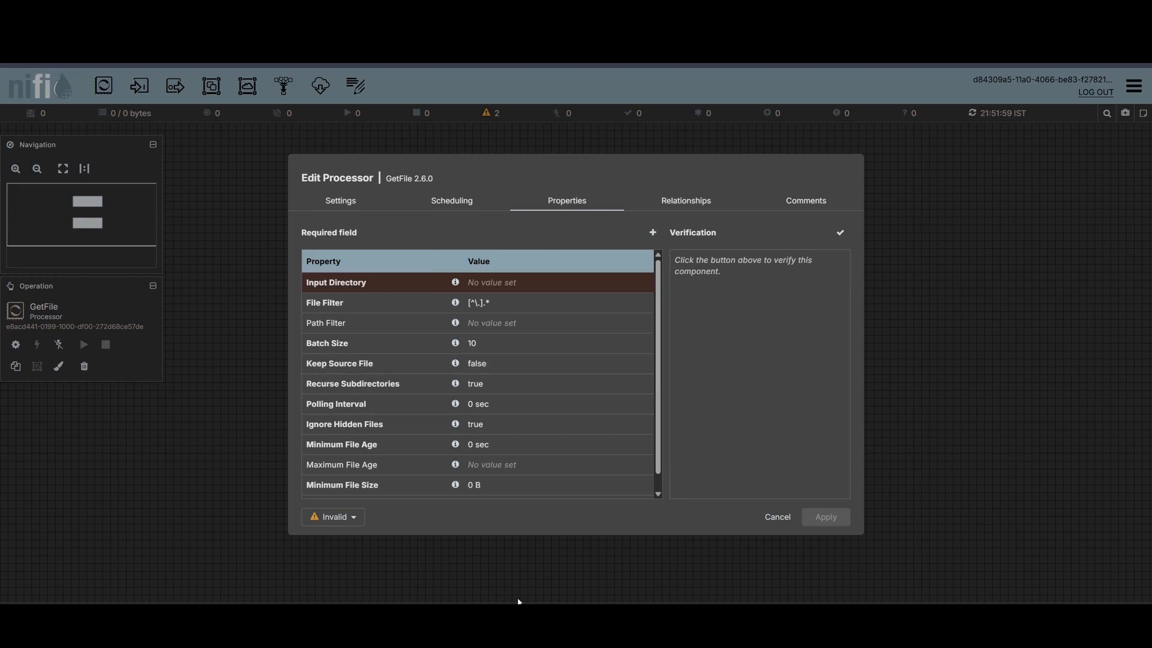
click(486, 284)
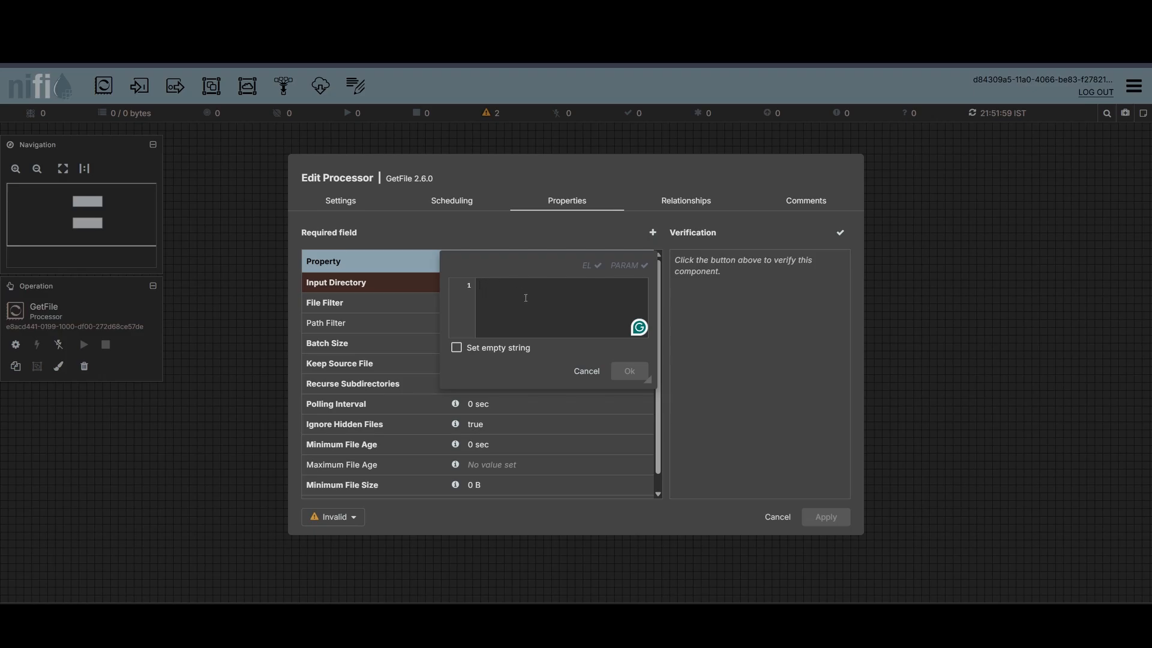
key(ctrl+v)
click(628, 371)
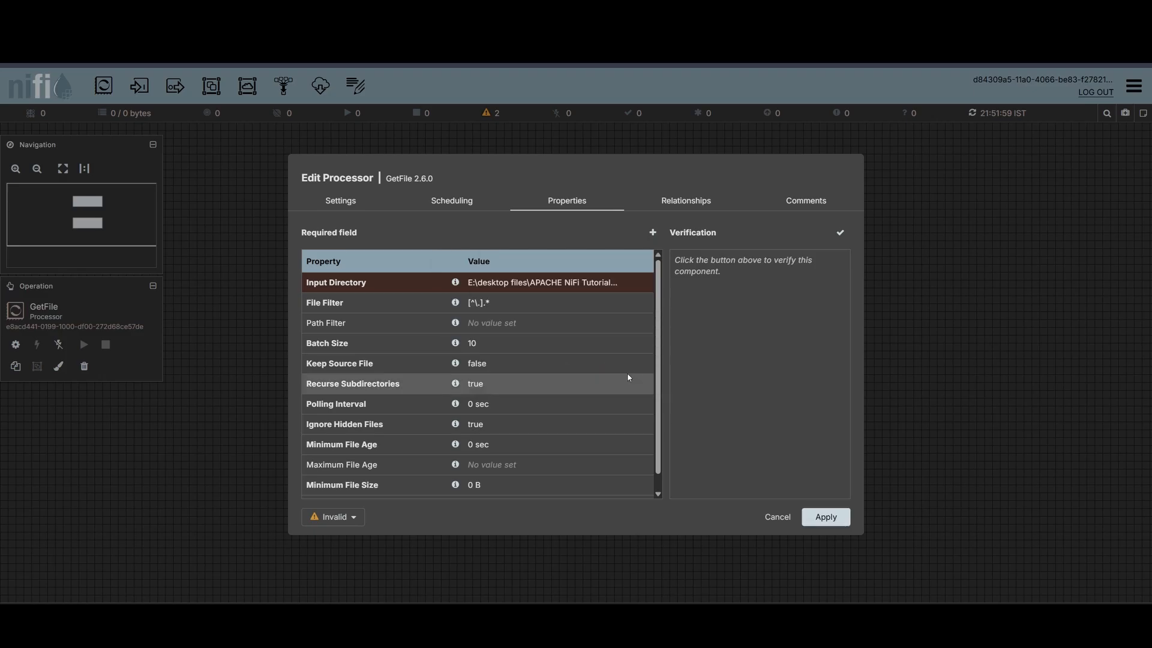
click(820, 517)
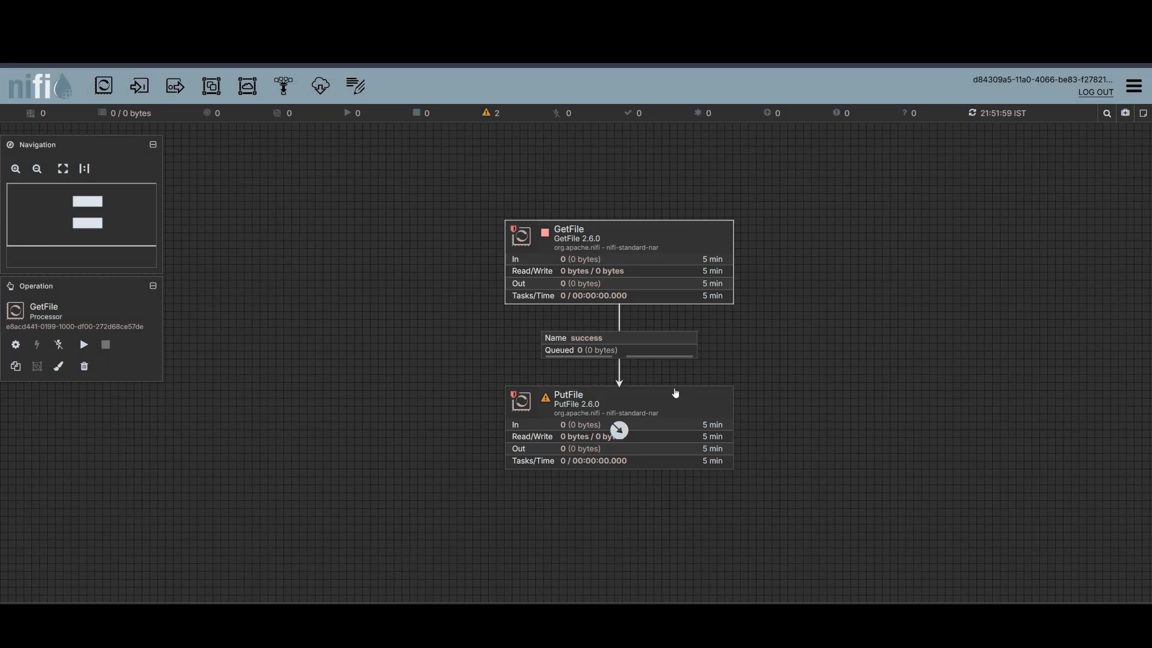
- Set the PutFile processor's Directory to E:\desktop files\APACHE NiFi Tutorial\Output and apply
double_click(630, 400)
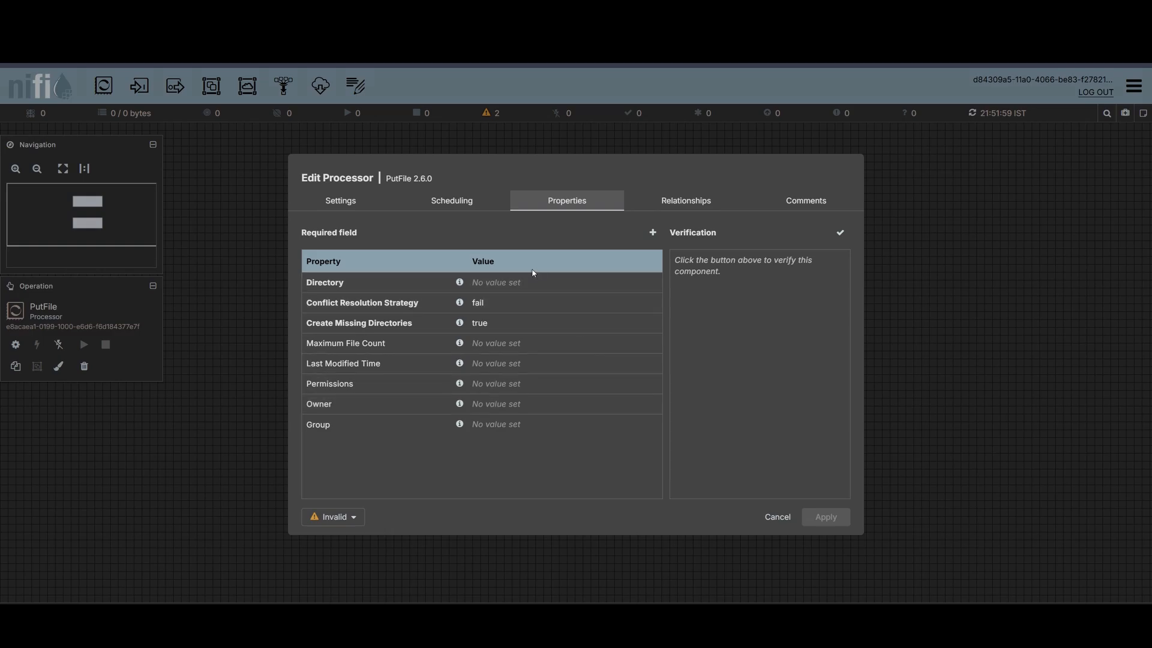
click(516, 283)
text(E:\desktop files\APACHE NiFi Tutorial\Input)
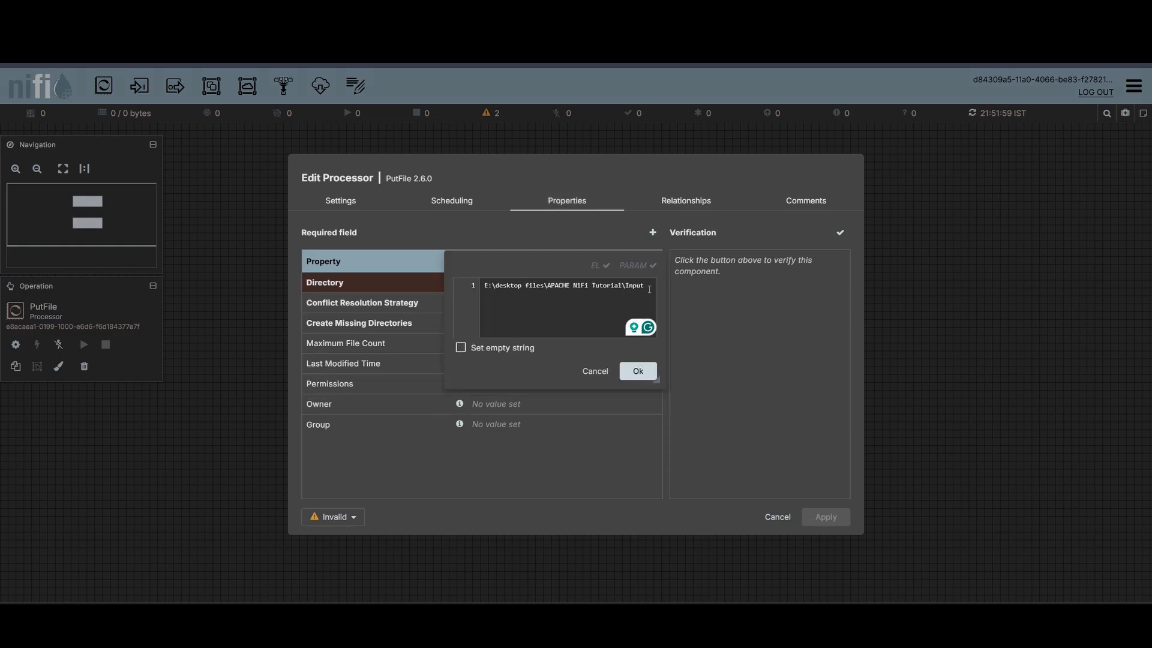
drag(649, 290, 622, 286)
text(Output)
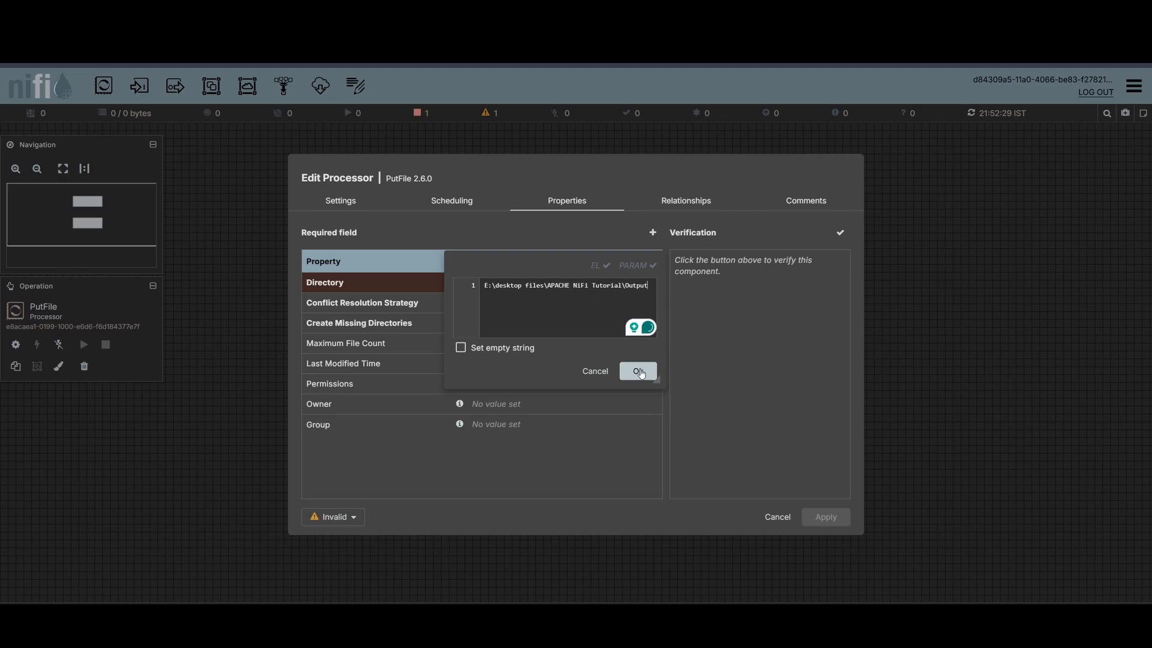
click(637, 370)
click(825, 516)
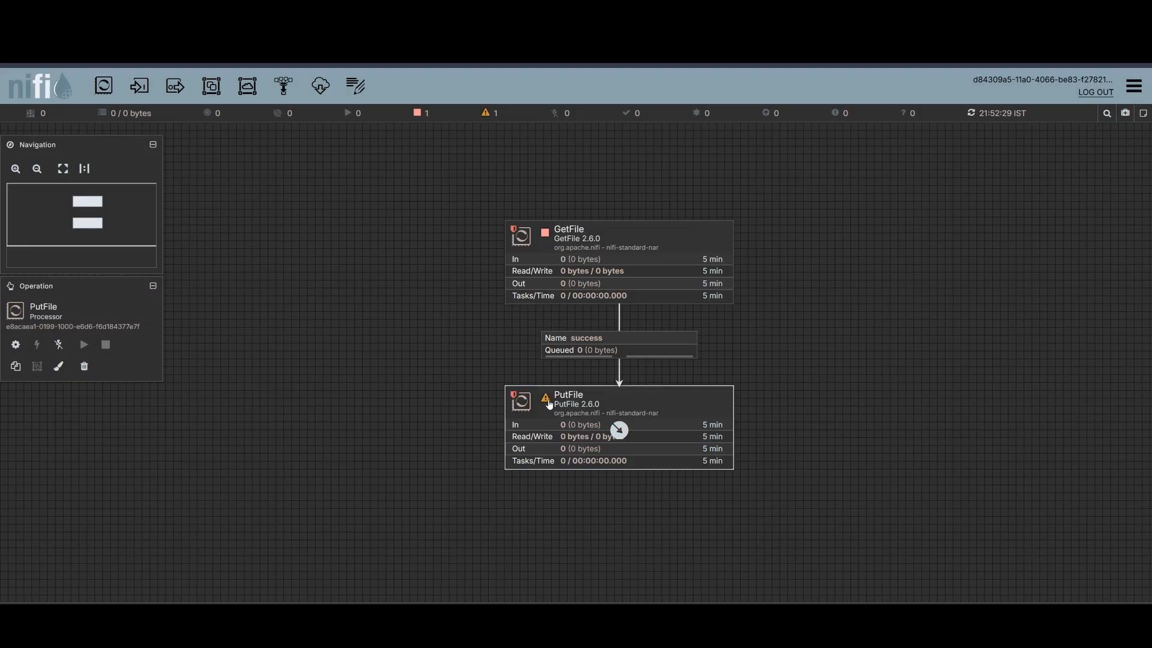
- Auto-terminate both the failure and success relationships of the PutFile processor and apply
mouse_move(548, 403)
double_click(679, 397)
click(696, 204)
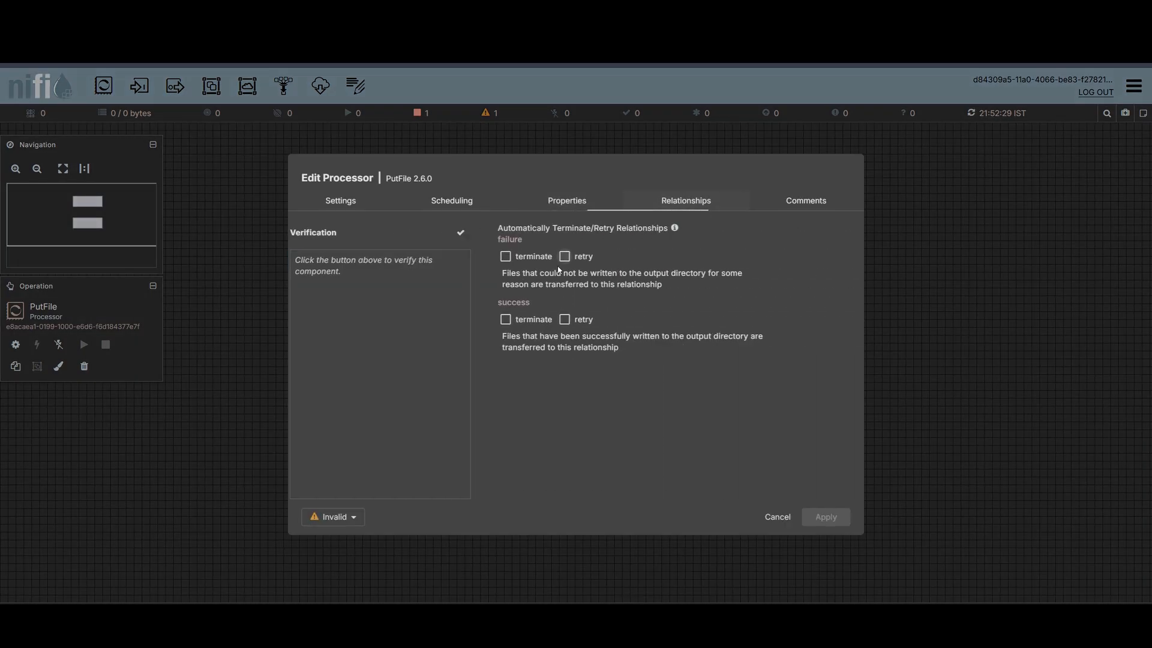
click(310, 256)
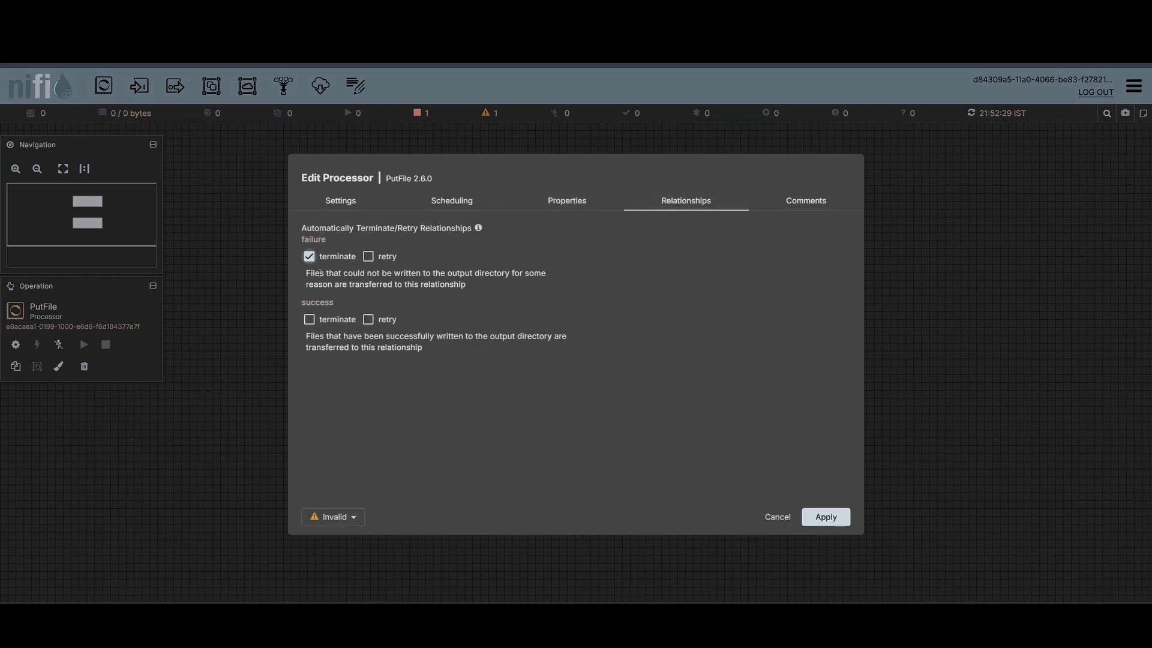
click(327, 322)
click(826, 517)
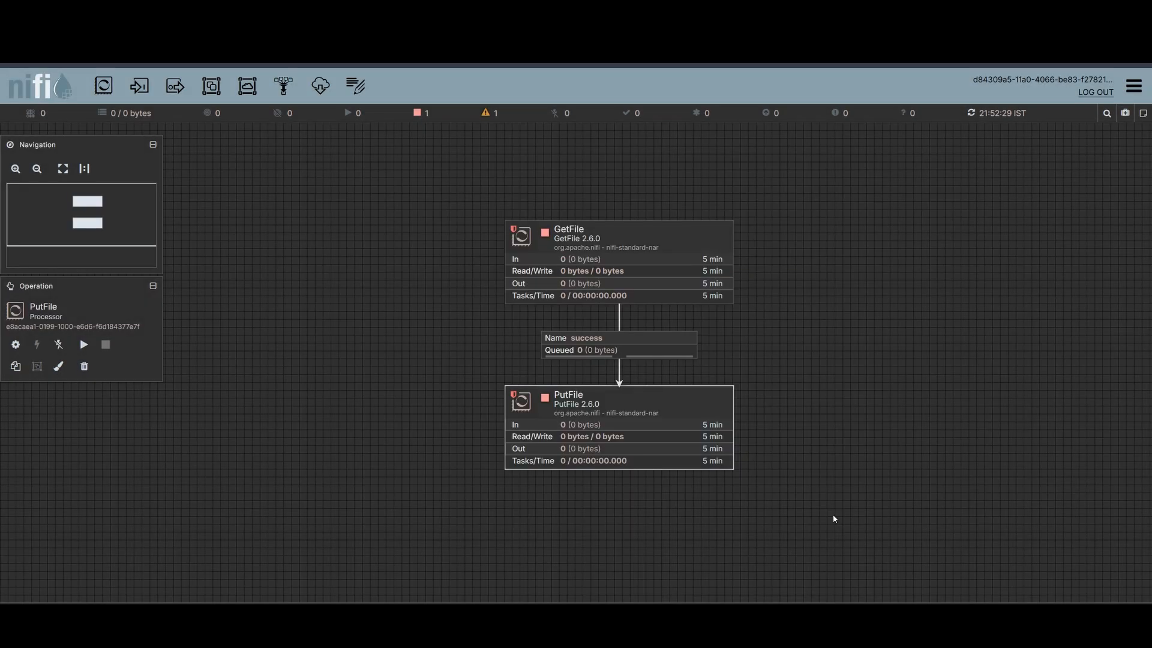
- Start both the GetFile and PutFile processors
click(548, 238)
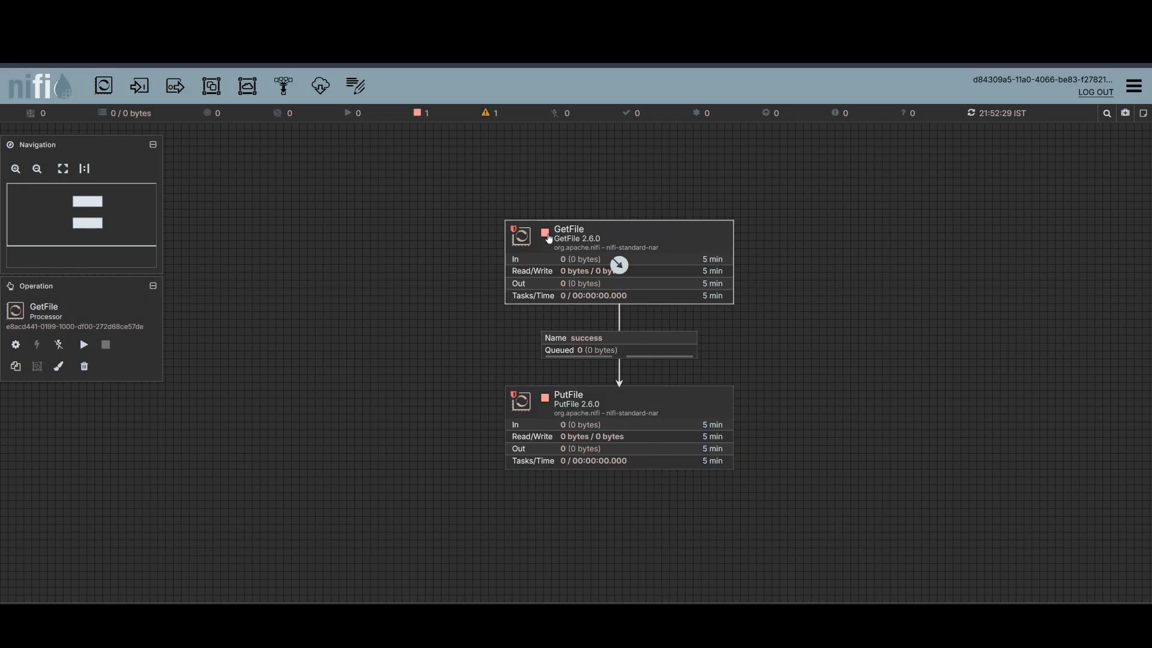
right_click(548, 238)
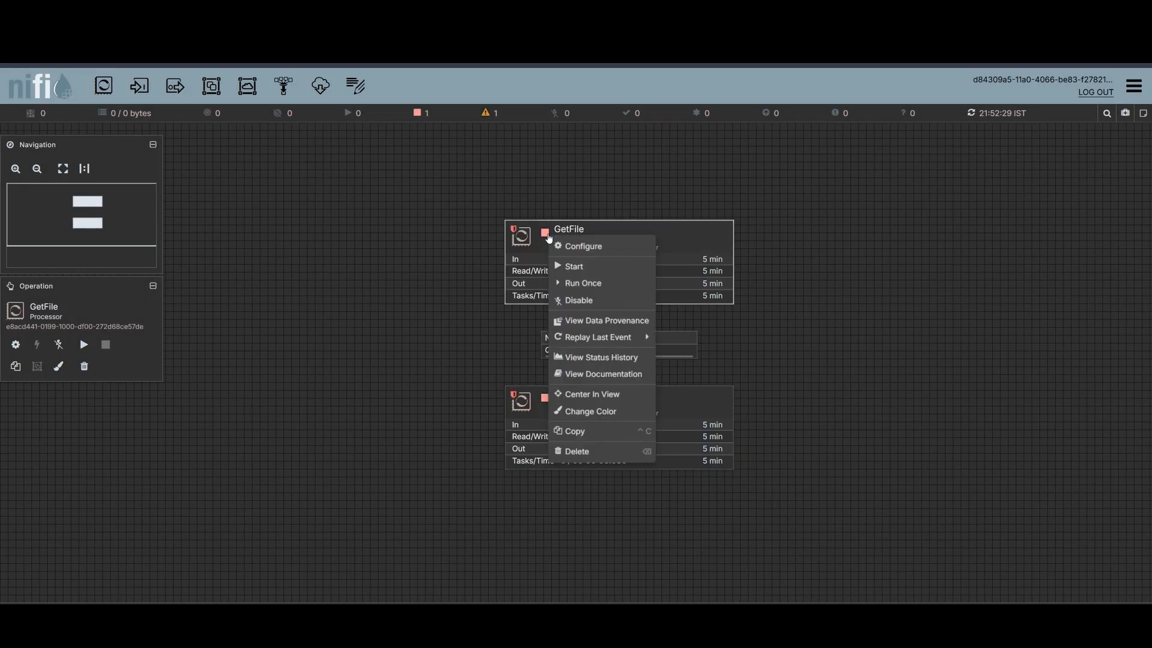
click(553, 268)
right_click(577, 414)
click(603, 214)
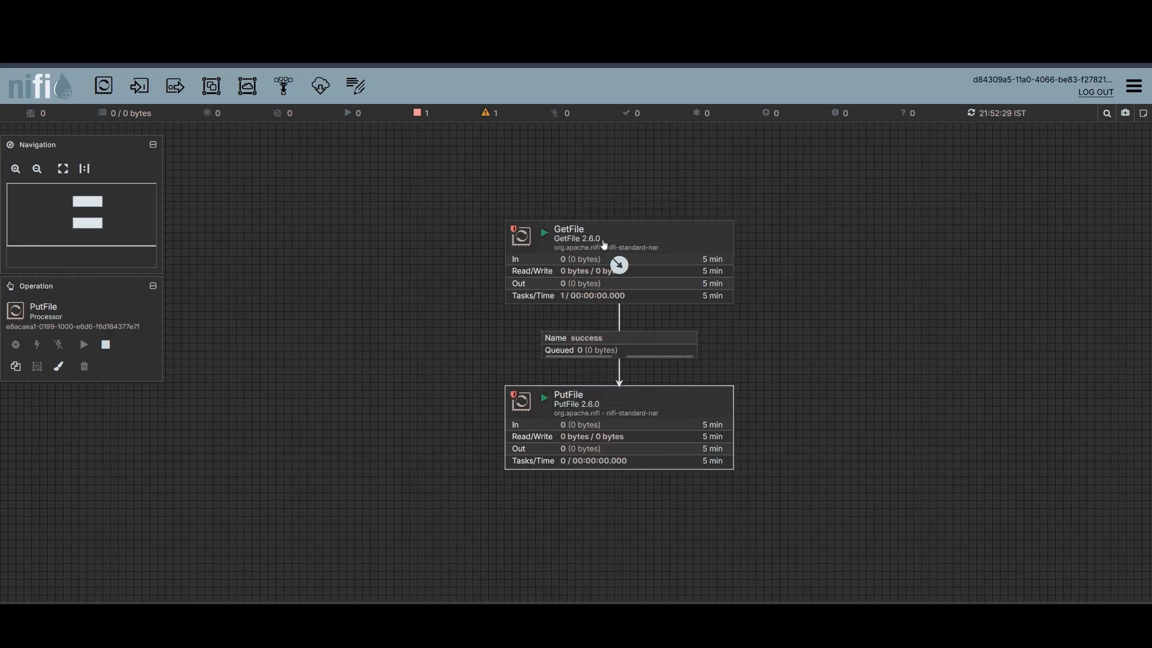
- In File Explorer, copy the two PDF files 9975_Exp6_NLP and 9975_NLP_Exp8 into the Input folder
click(433, 625)
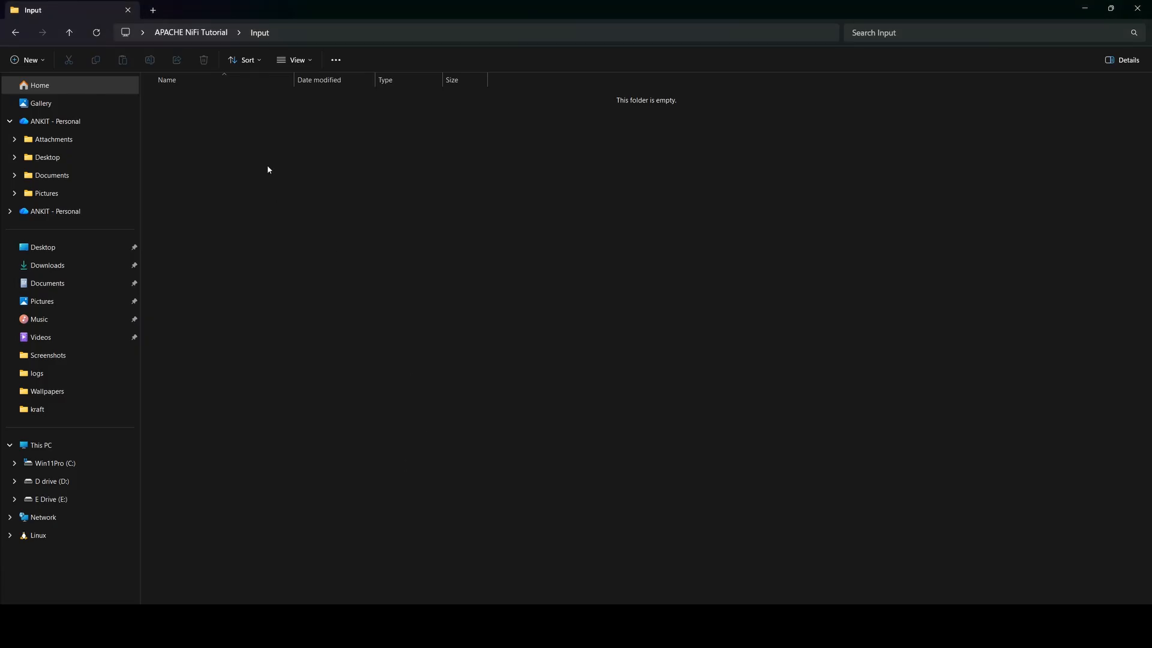
click(201, 33)
drag(201, 166, 204, 134)
key(ctrl+c)
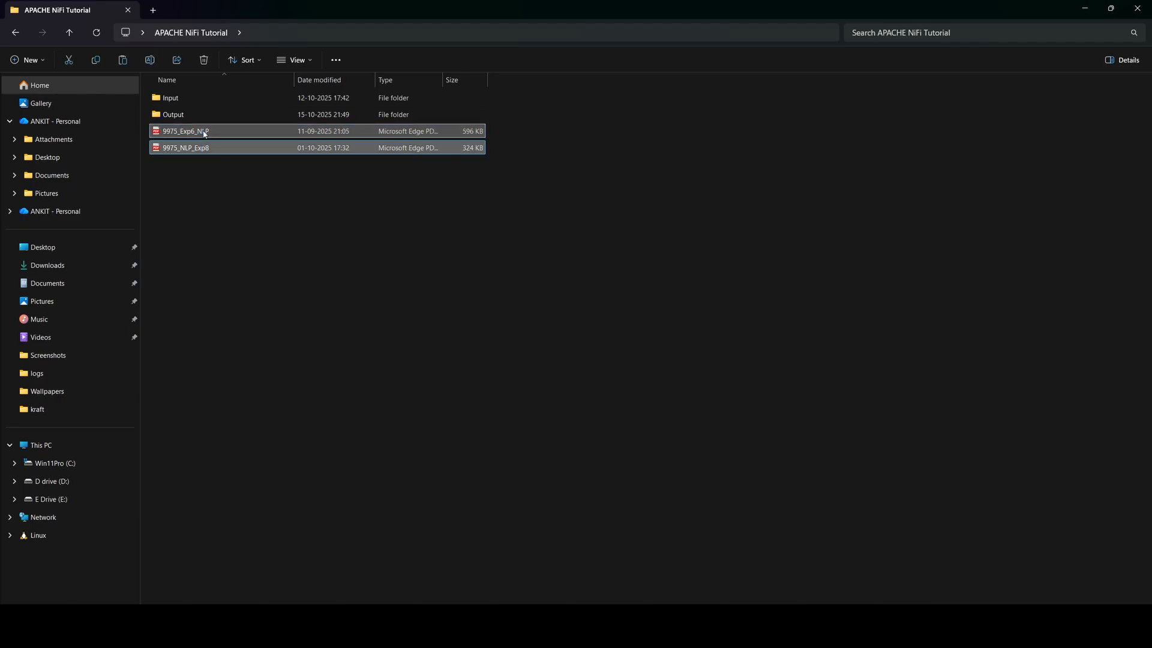
double_click(206, 98)
key(ctrl+v)
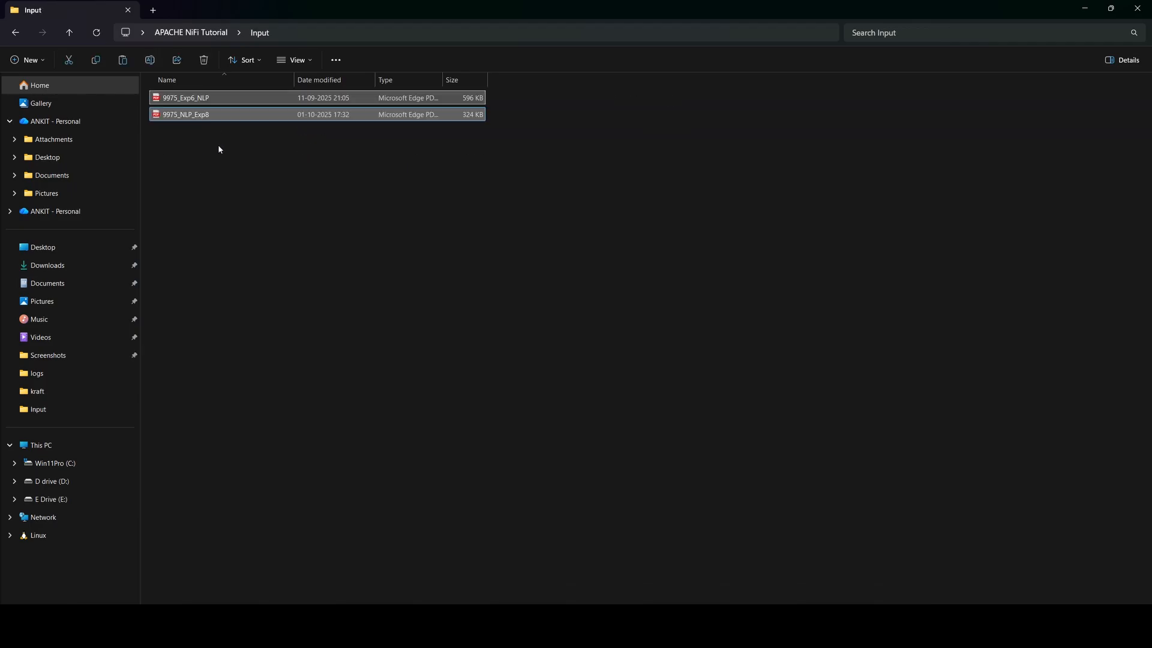
- Open the Output folder to check for the transferred files
click(218, 146)
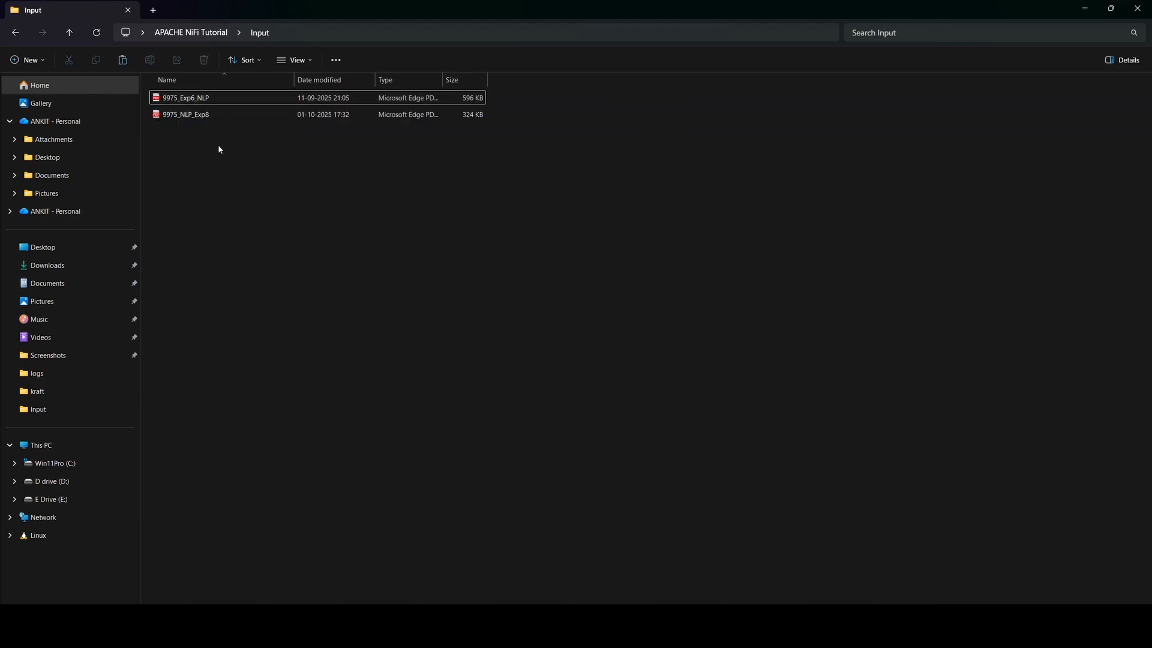
click(208, 34)
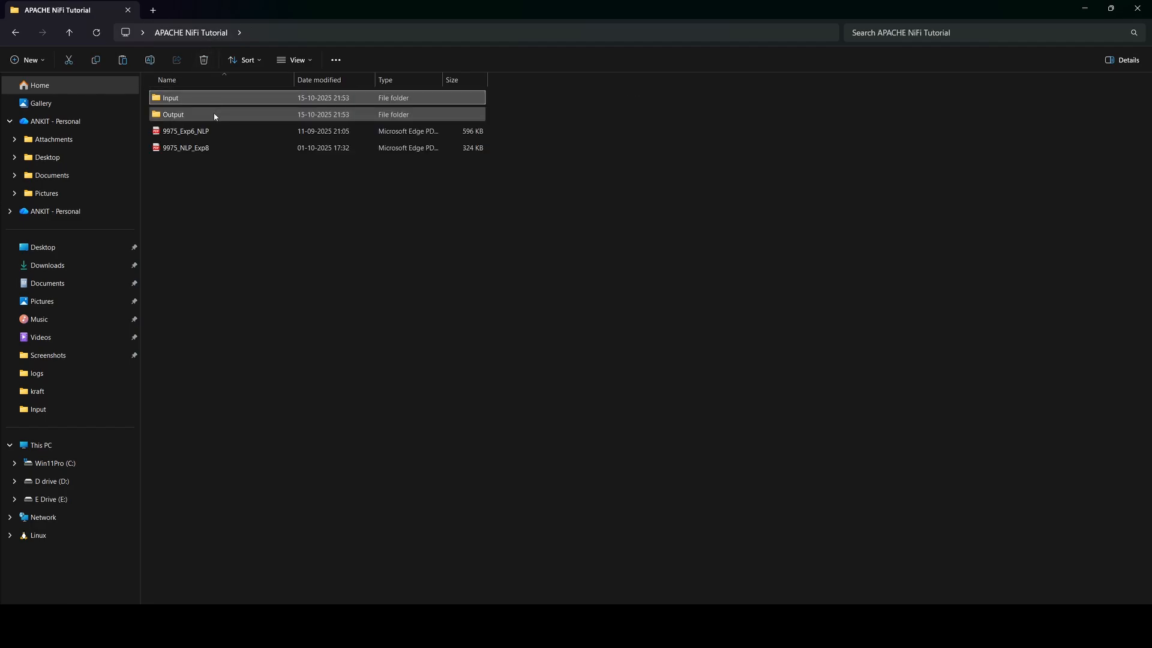
double_click(214, 115)
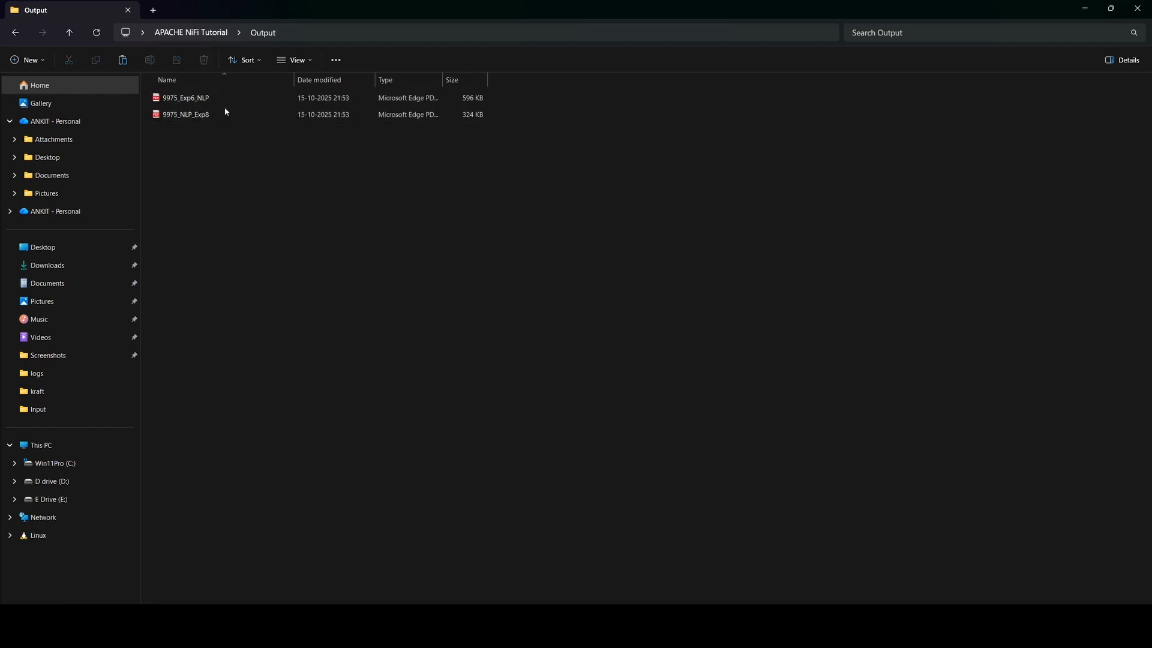
- Try pasting the copied files into the Input folder again and undo the paste
click(208, 34)
drag(208, 198, 211, 135)
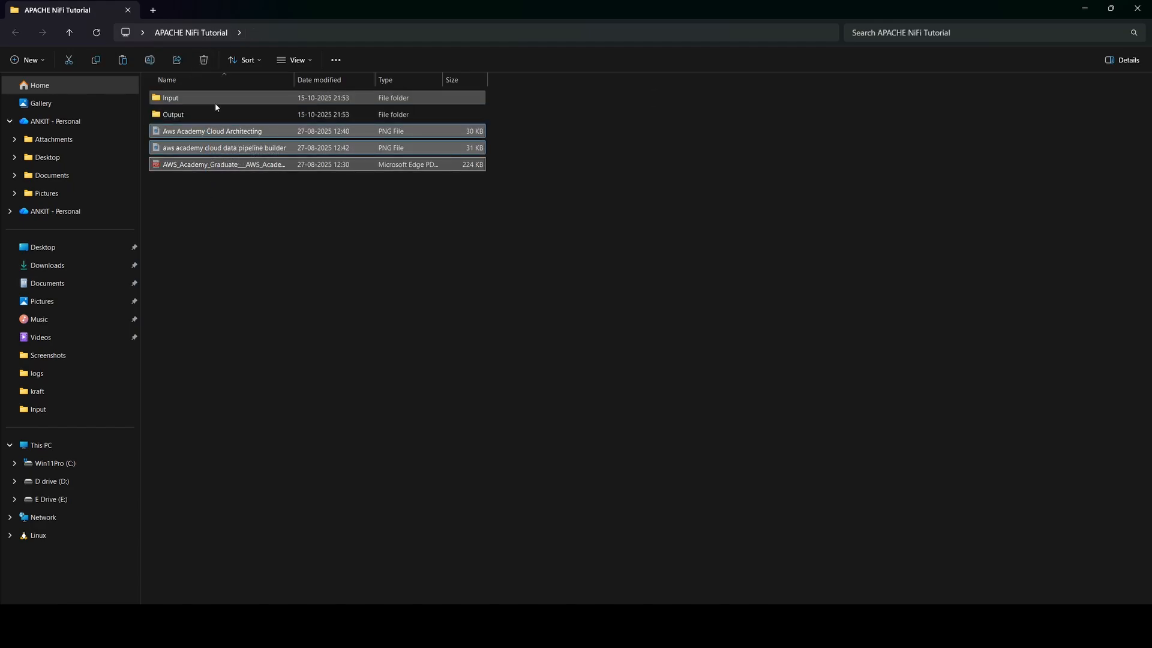
double_click(214, 103)
key(ctrl+v)
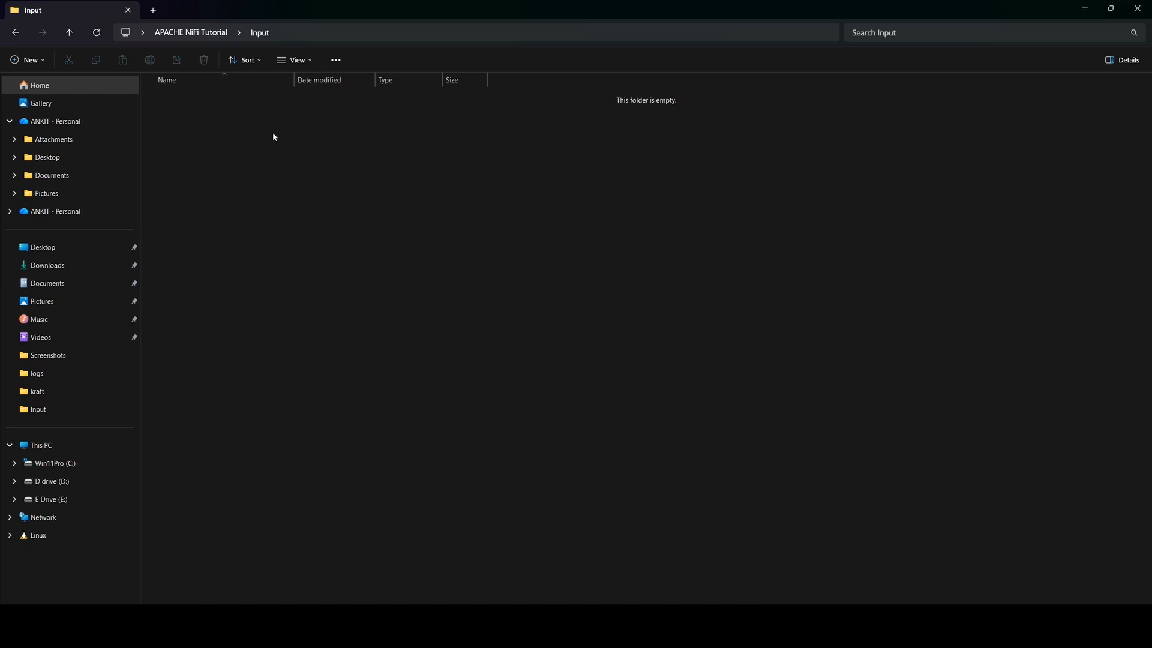
click(268, 208)
key(ctrl+z)
click(206, 35)
double_click(221, 111)
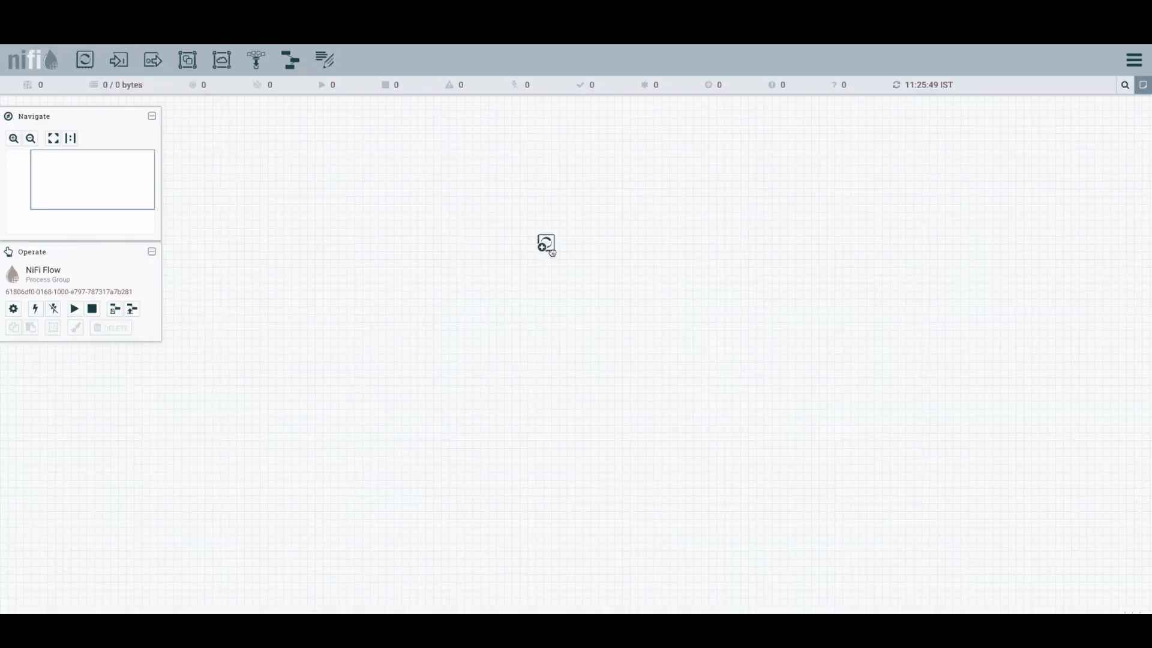
- Add a GenerateFlowFile processor to the canvas
drag(543, 244, 549, 249)
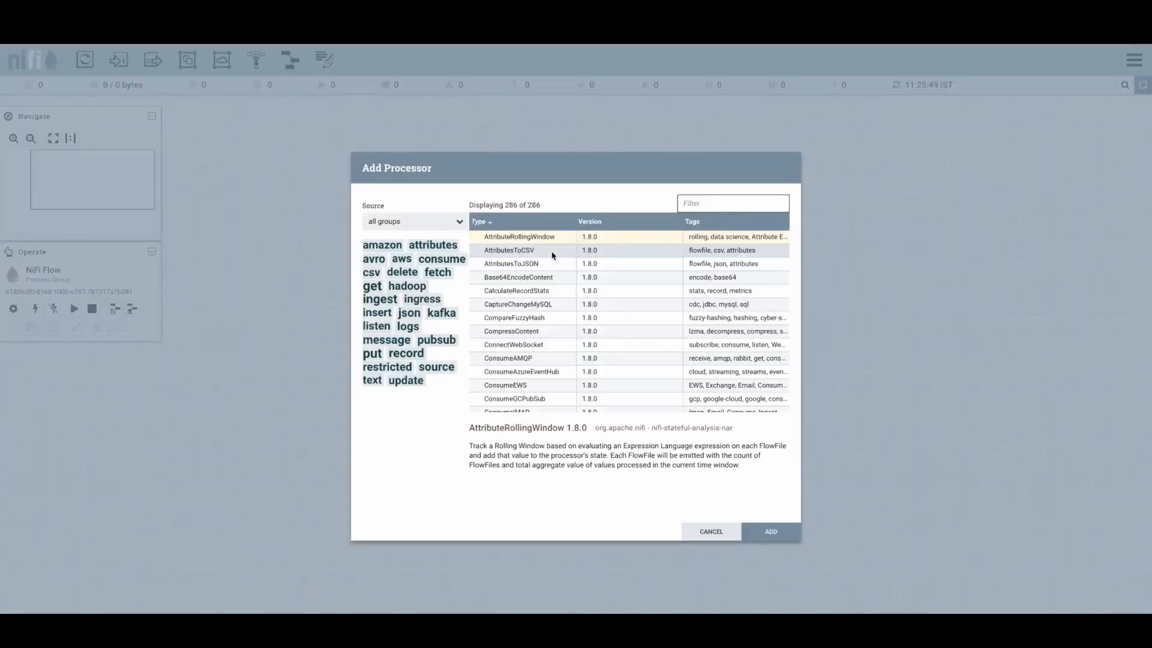
text(gene)
double_click(546, 254)
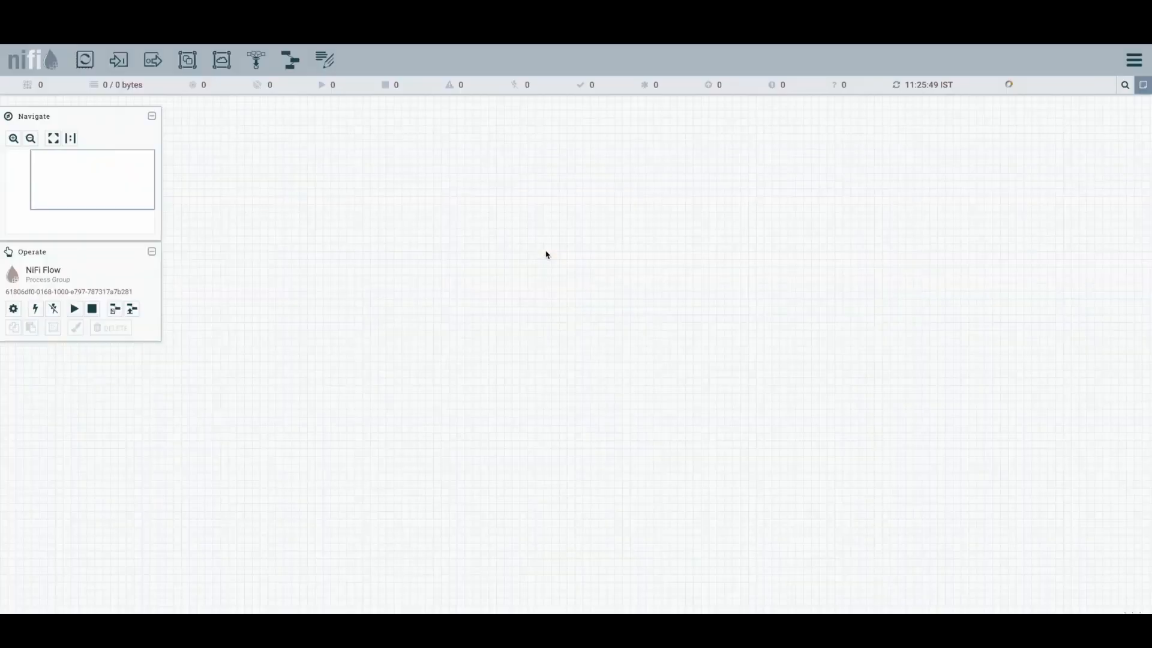
- Configure GenerateFlowFile's properties: File Size 1B and Unique FlowFiles true
double_click(603, 262)
click(534, 298)
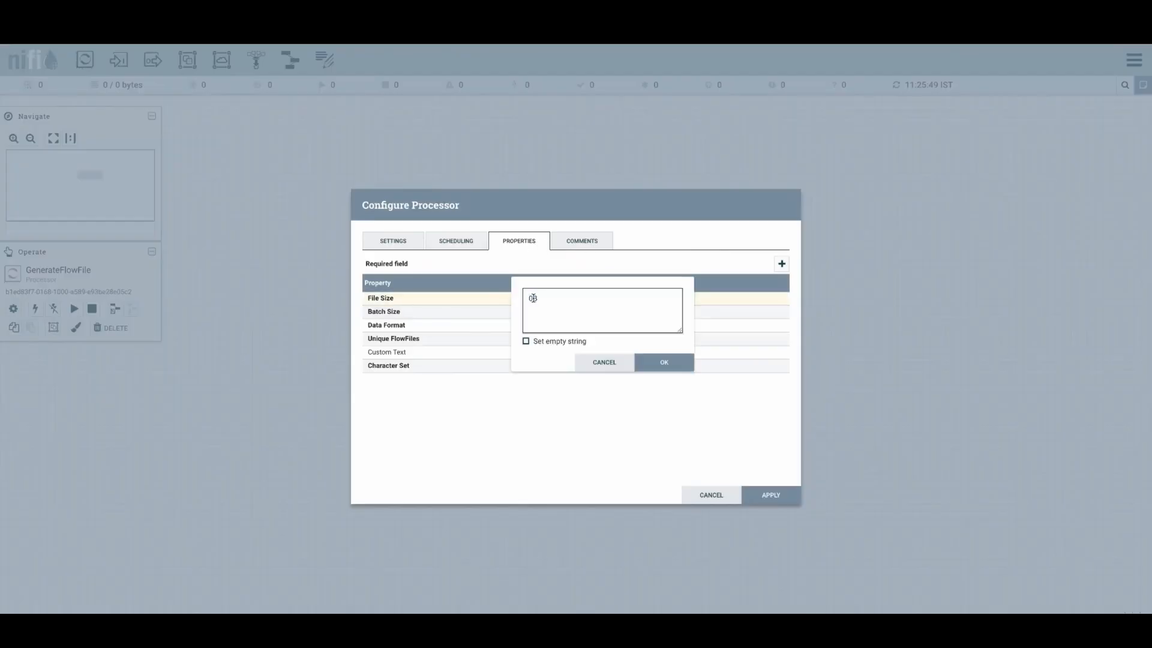
key(BackSpace)
text(1)
click(656, 363)
click(553, 340)
click(552, 340)
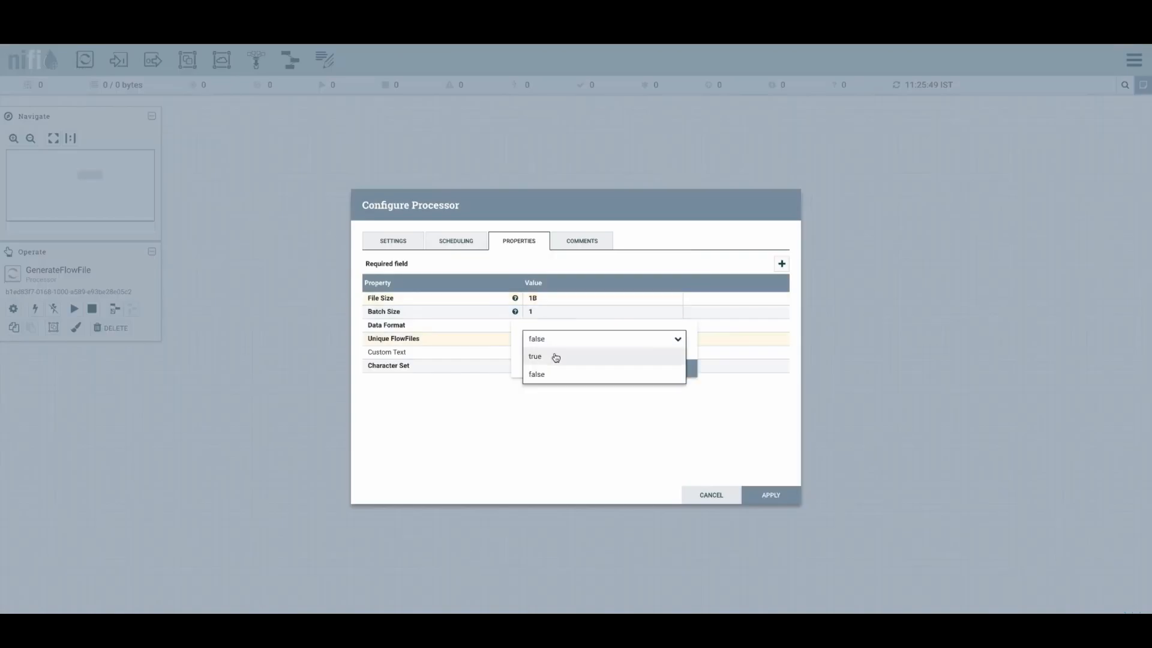
click(556, 358)
click(660, 368)
- Set GenerateFlowFile's run schedule to 1 sec and apply the configuration
click(472, 243)
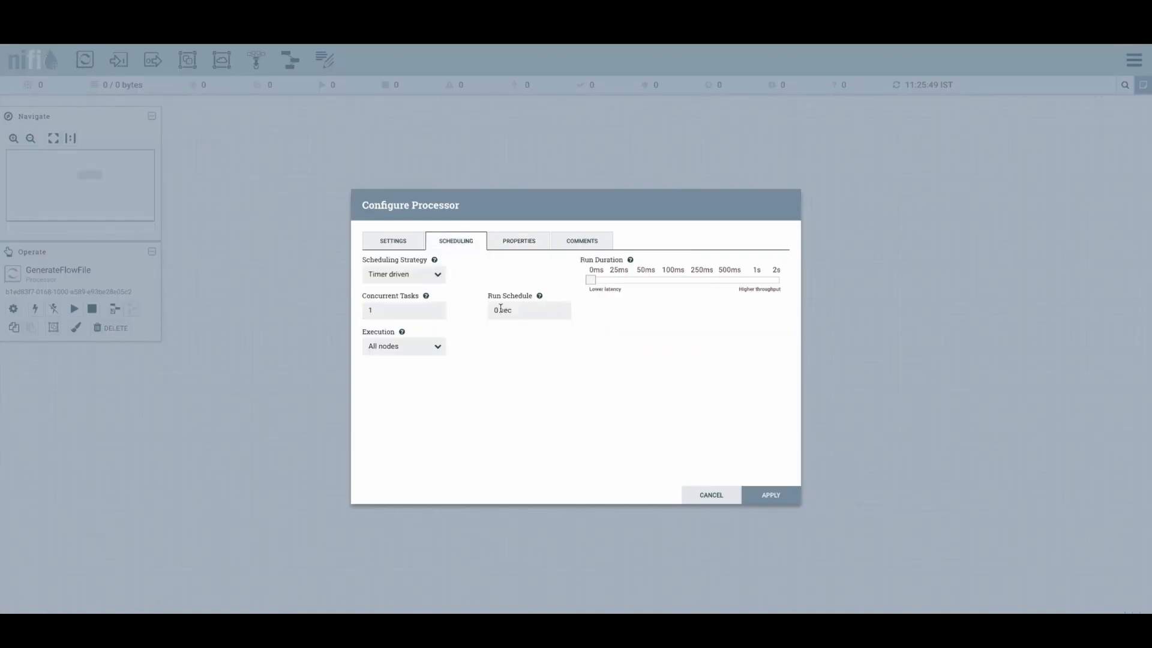
double_click(500, 309)
text(1)
click(770, 495)
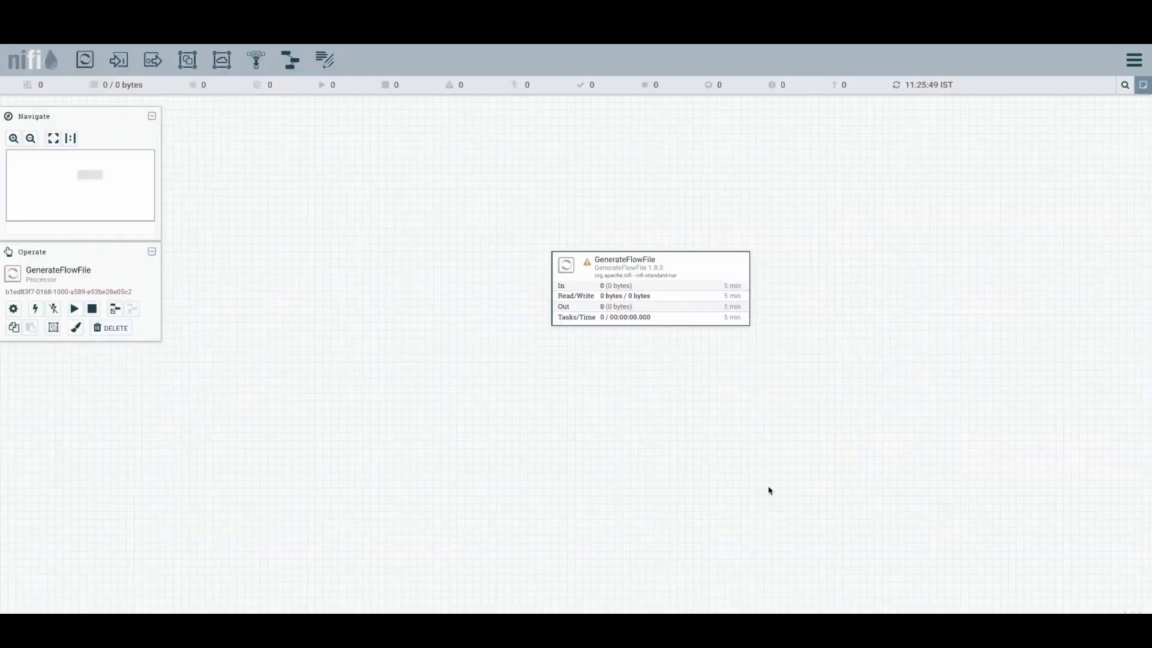
- Add a ReplaceText processor to the canvas
drag(85, 59, 581, 402)
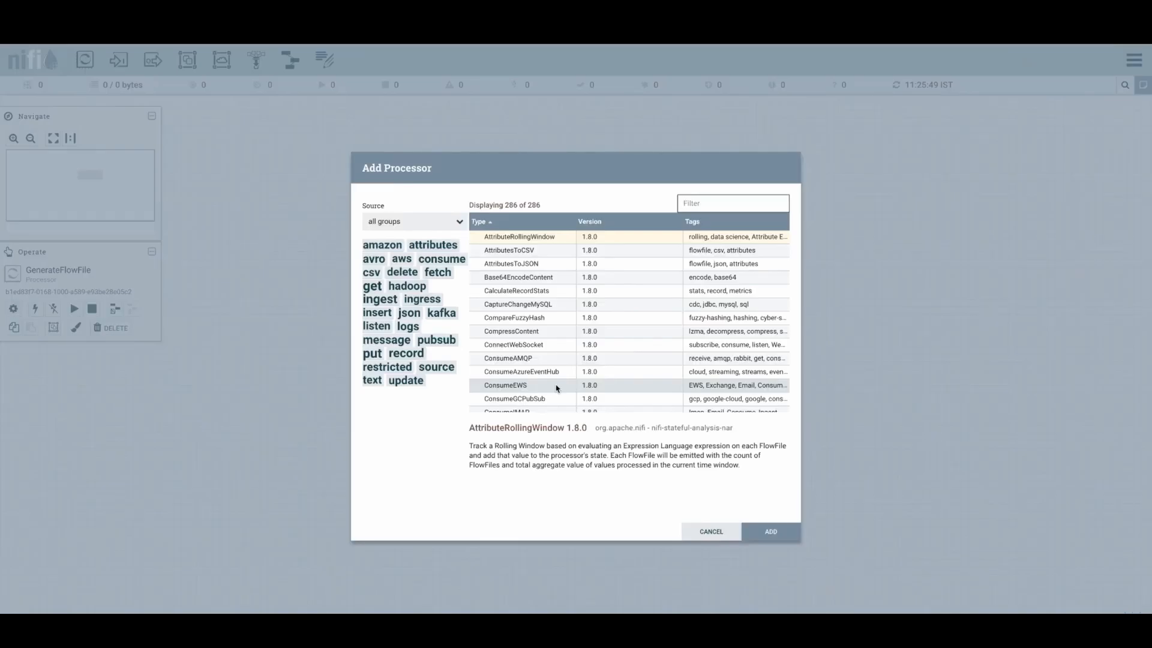
text(repl)
click(512, 239)
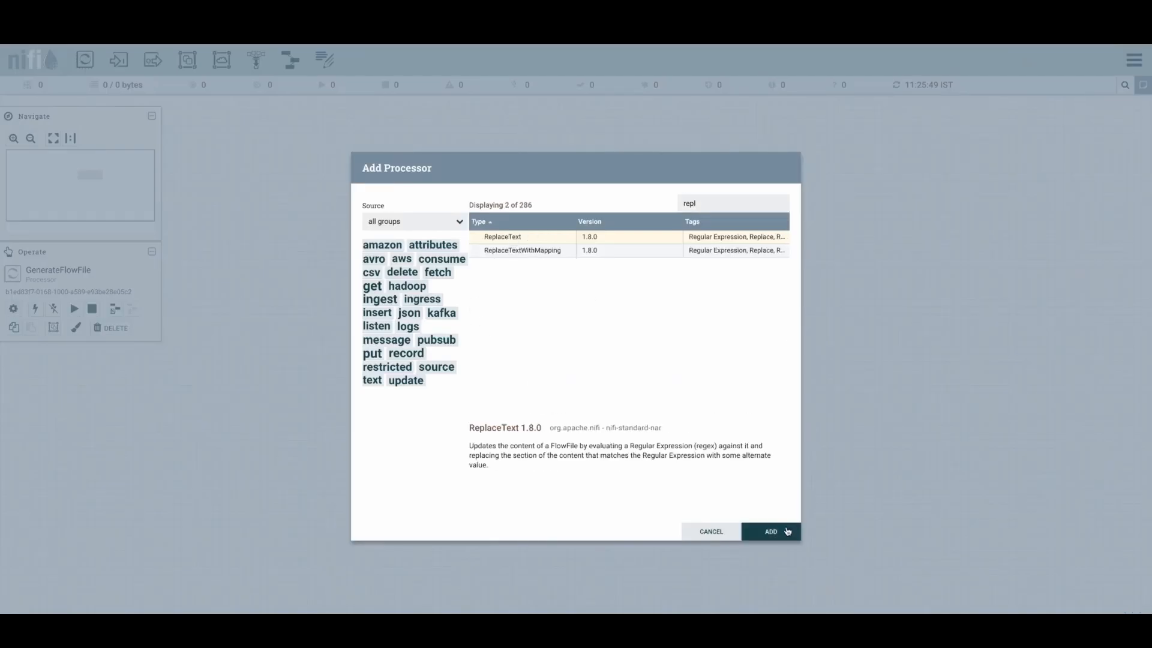
click(774, 531)
- Connect GenerateFlowFile to ReplaceText with a success connection
drag(671, 394, 666, 387)
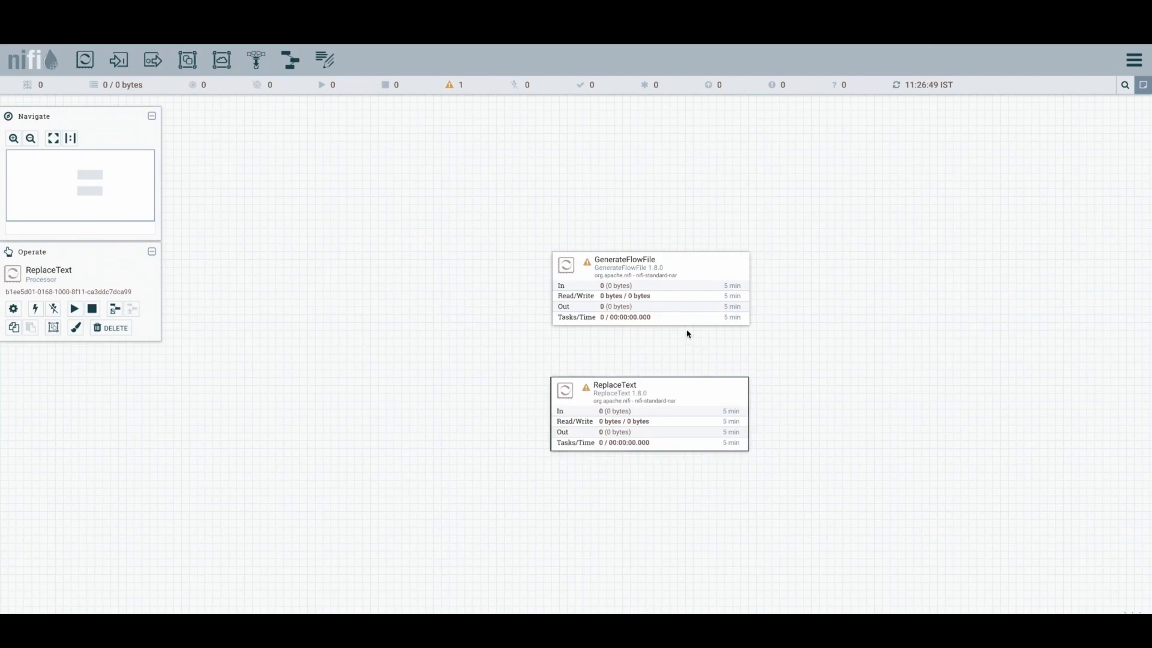
drag(650, 291, 650, 410)
click(751, 492)
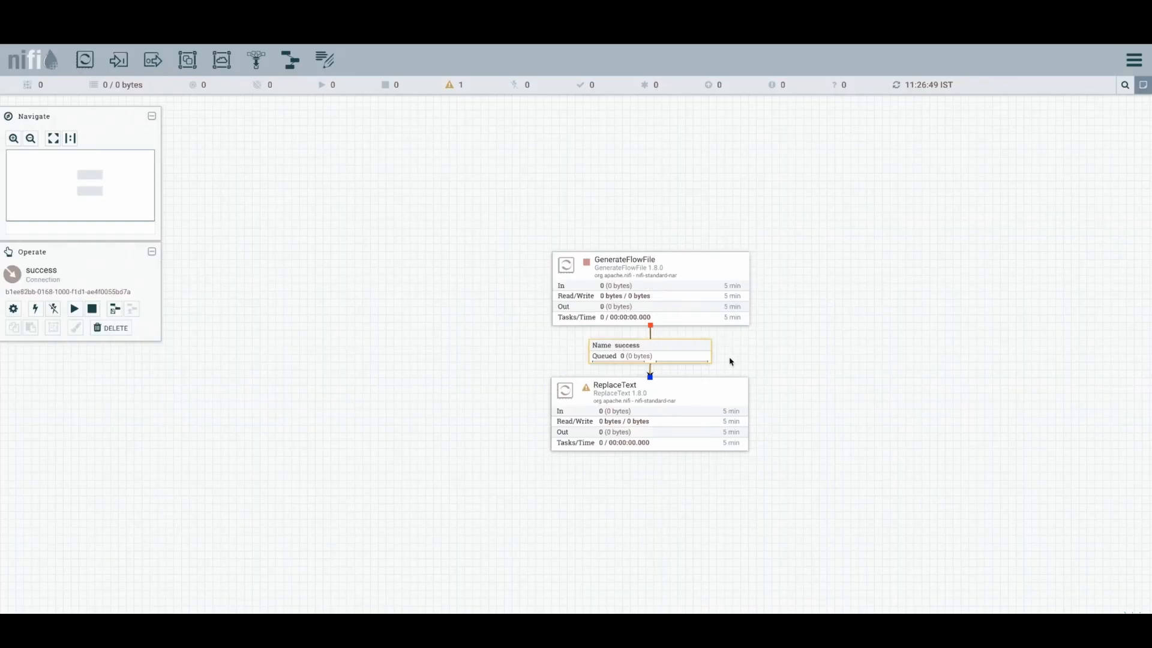
- Review ReplaceText's properties and the help text for each Replacement Strategy option
double_click(683, 386)
click(500, 242)
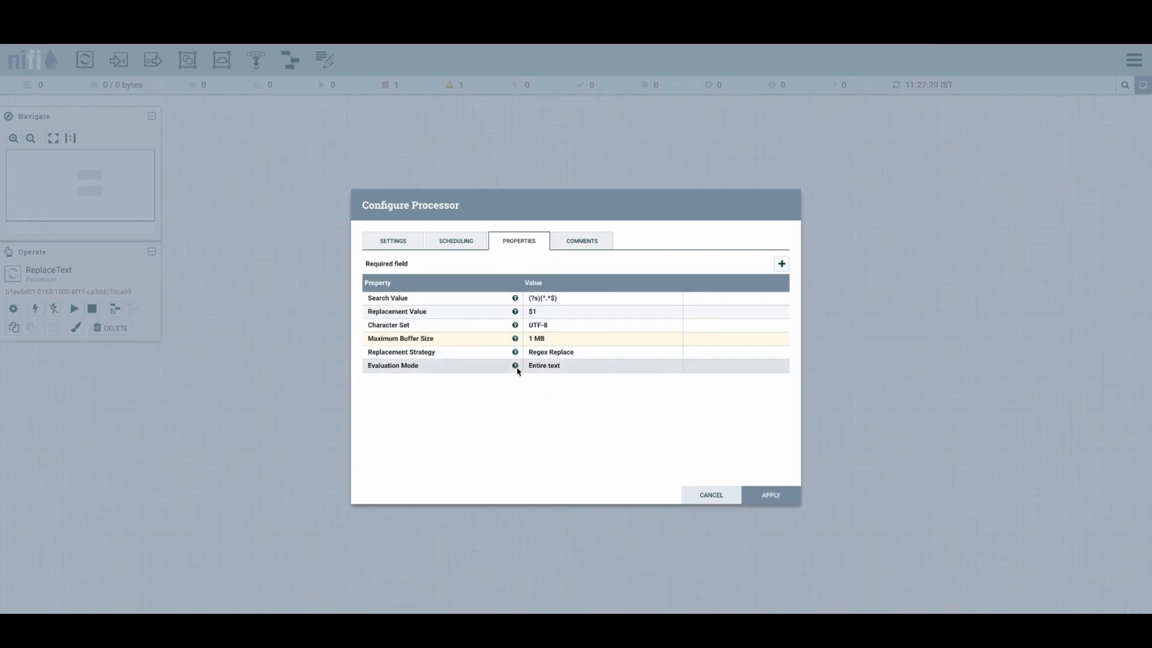
click(589, 353)
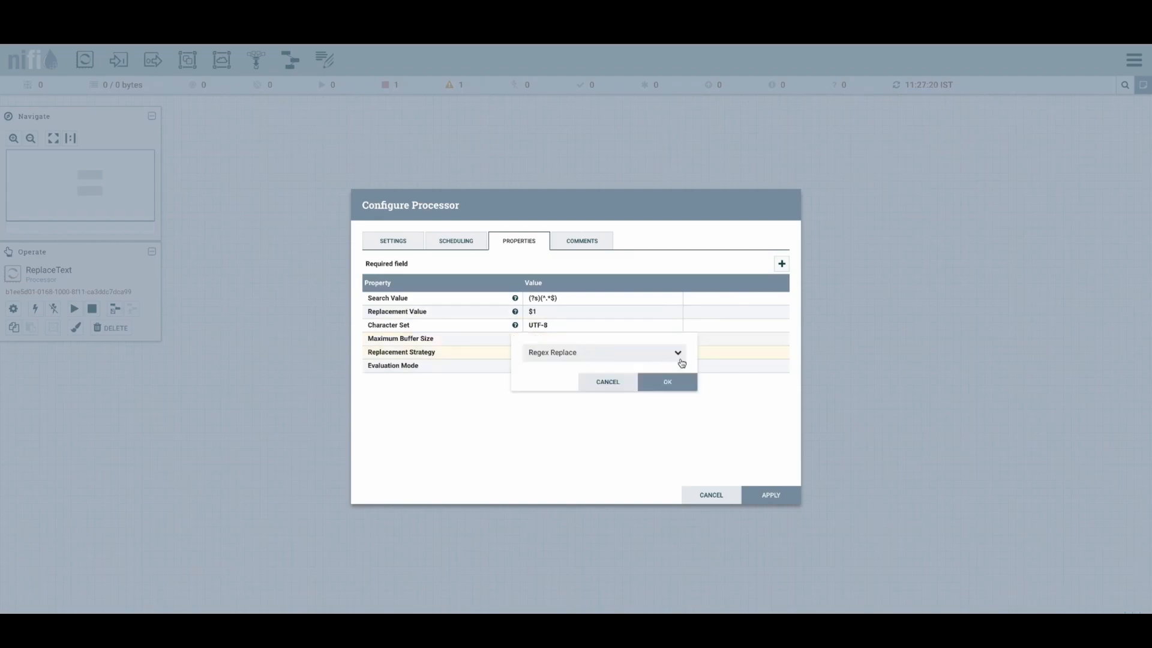
click(679, 357)
click(698, 379)
click(691, 380)
mouse_move(517, 301)
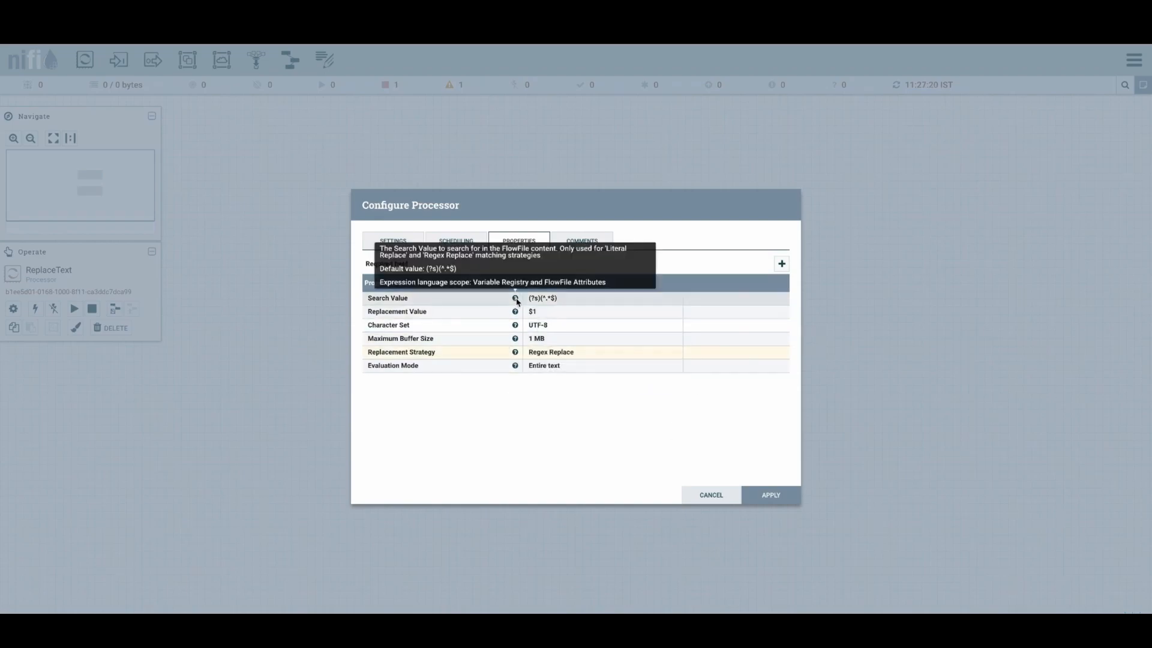
click(557, 352)
click(631, 360)
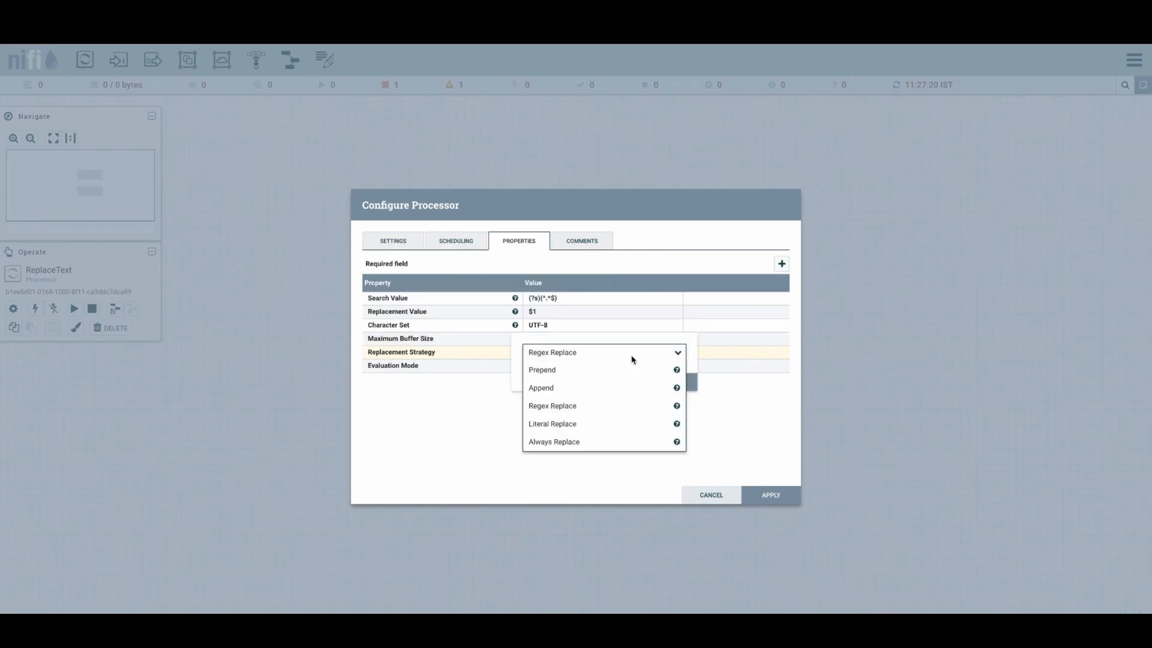
mouse_move(677, 406)
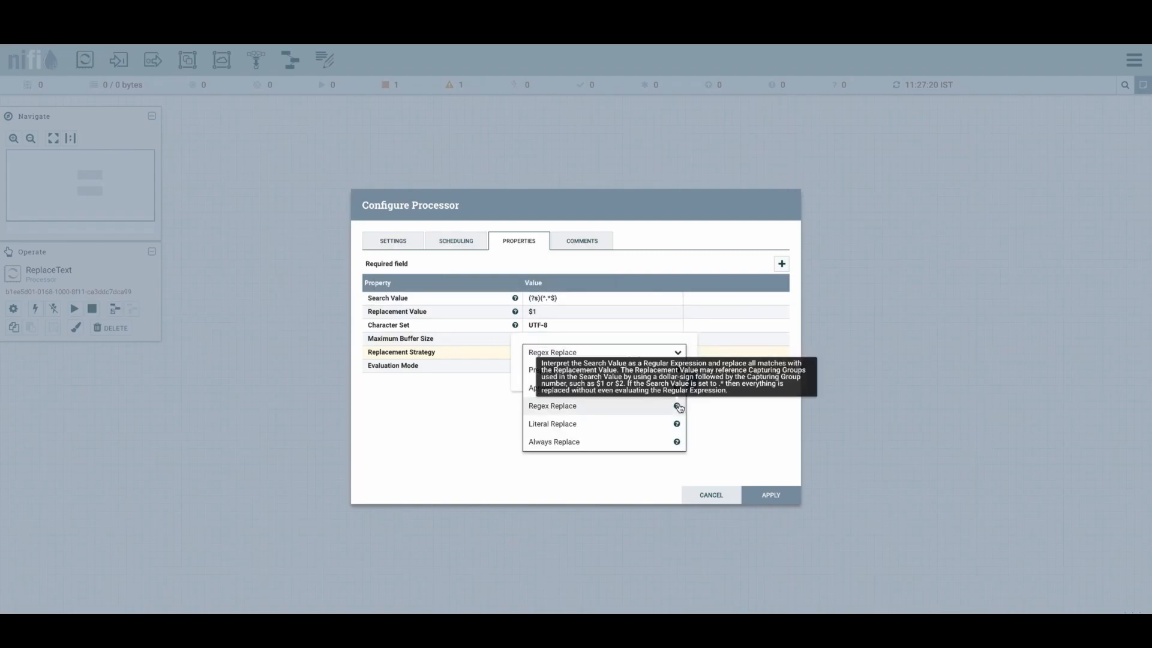
click(658, 354)
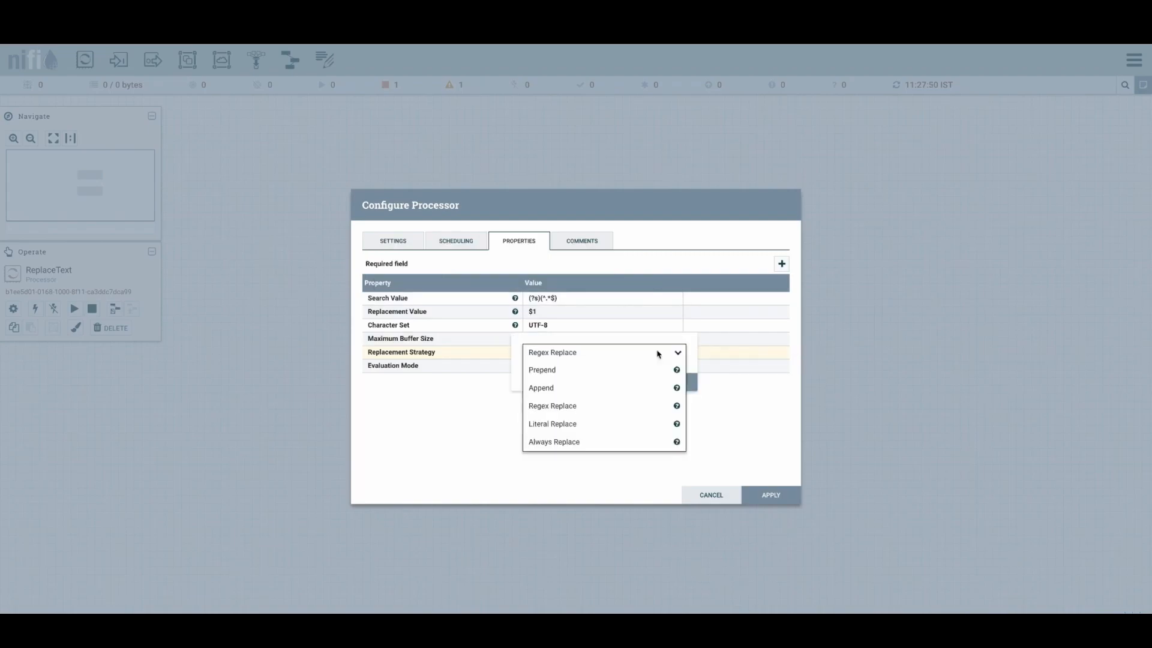
mouse_move(677, 407)
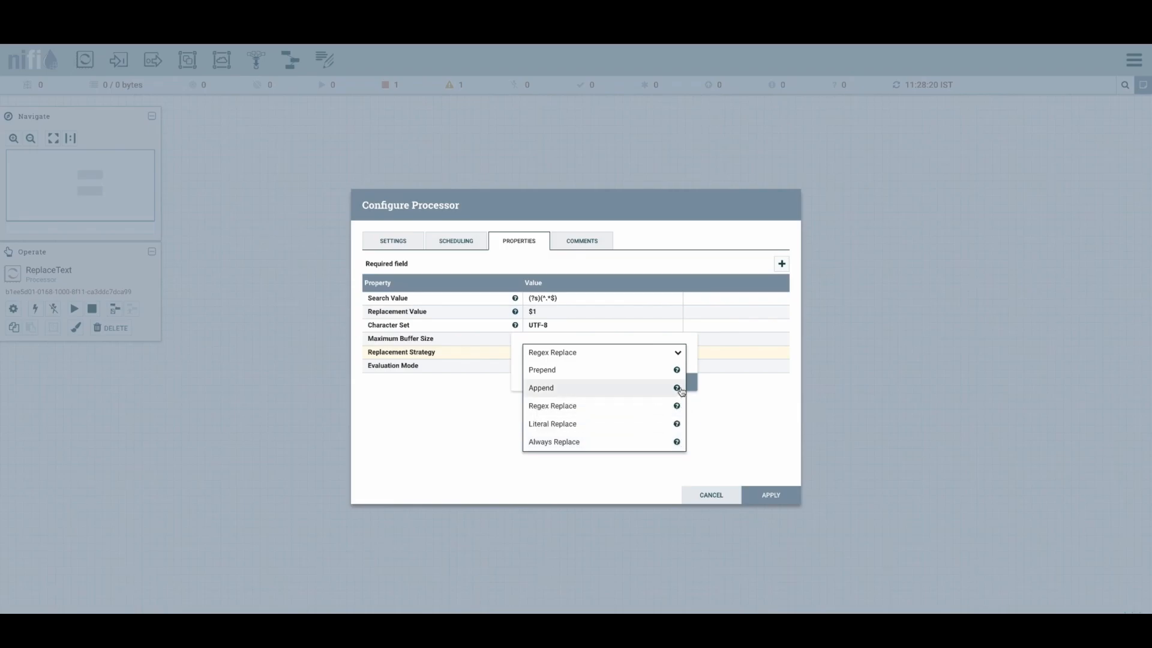
mouse_move(679, 385)
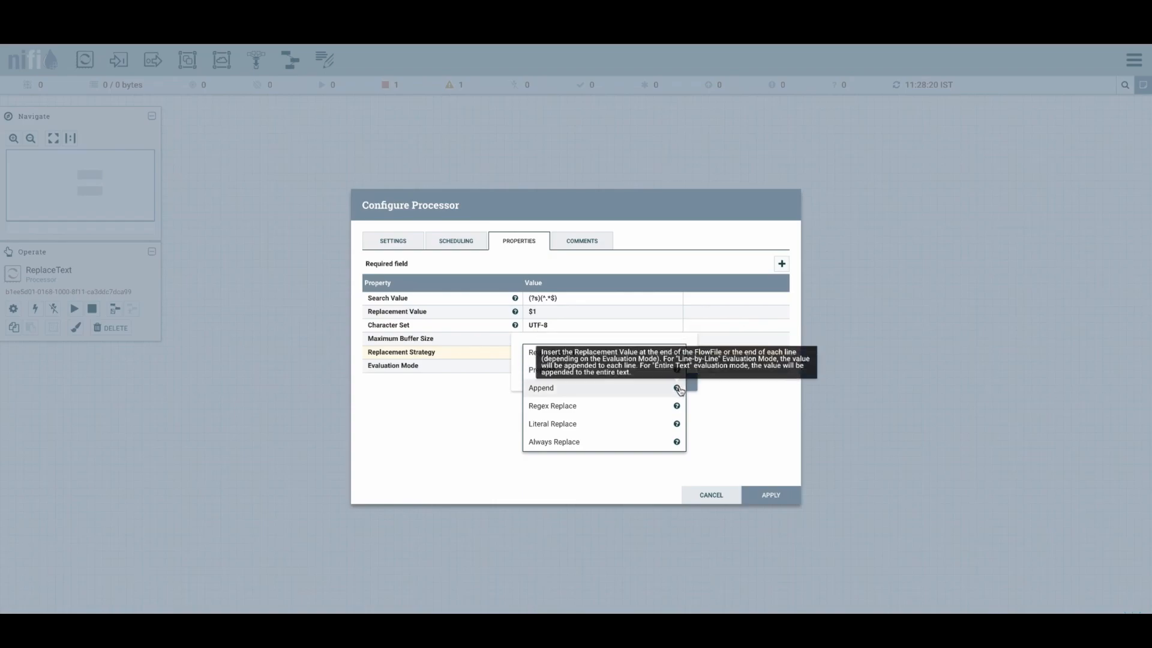
click(695, 384)
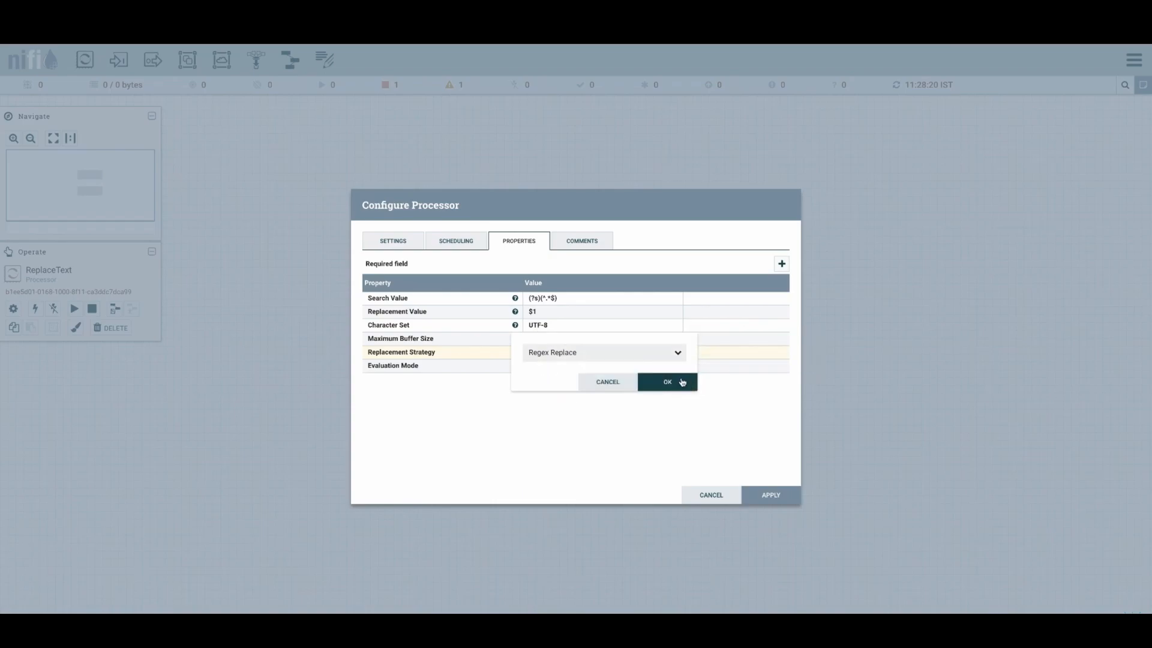
click(663, 360)
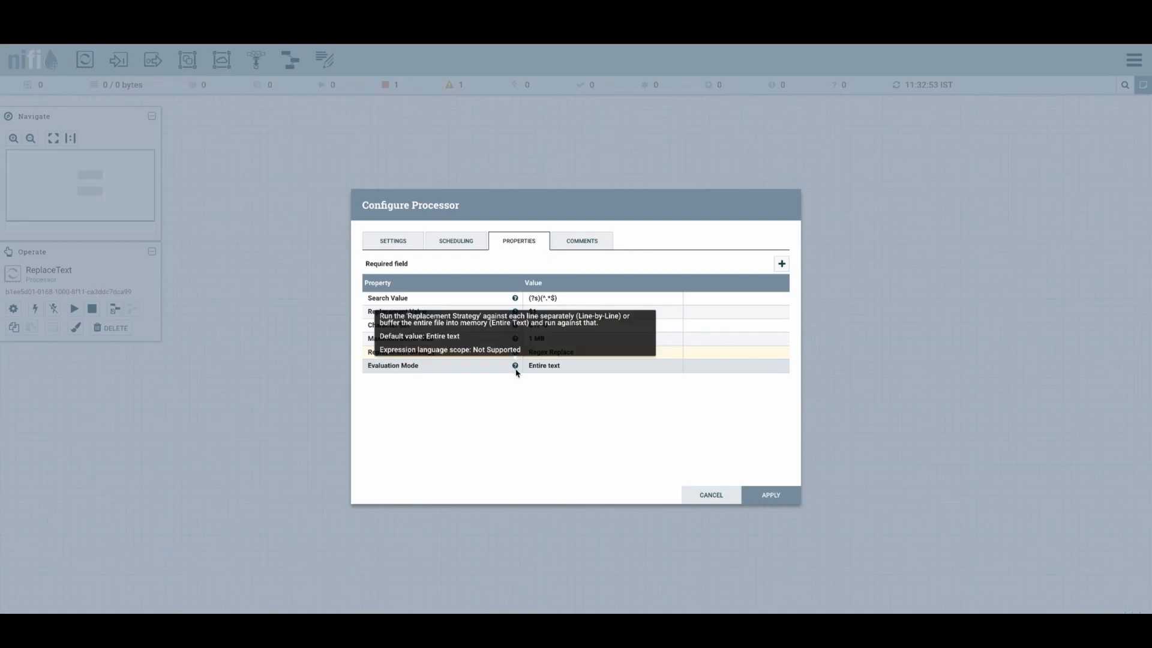
mouse_move(516, 340)
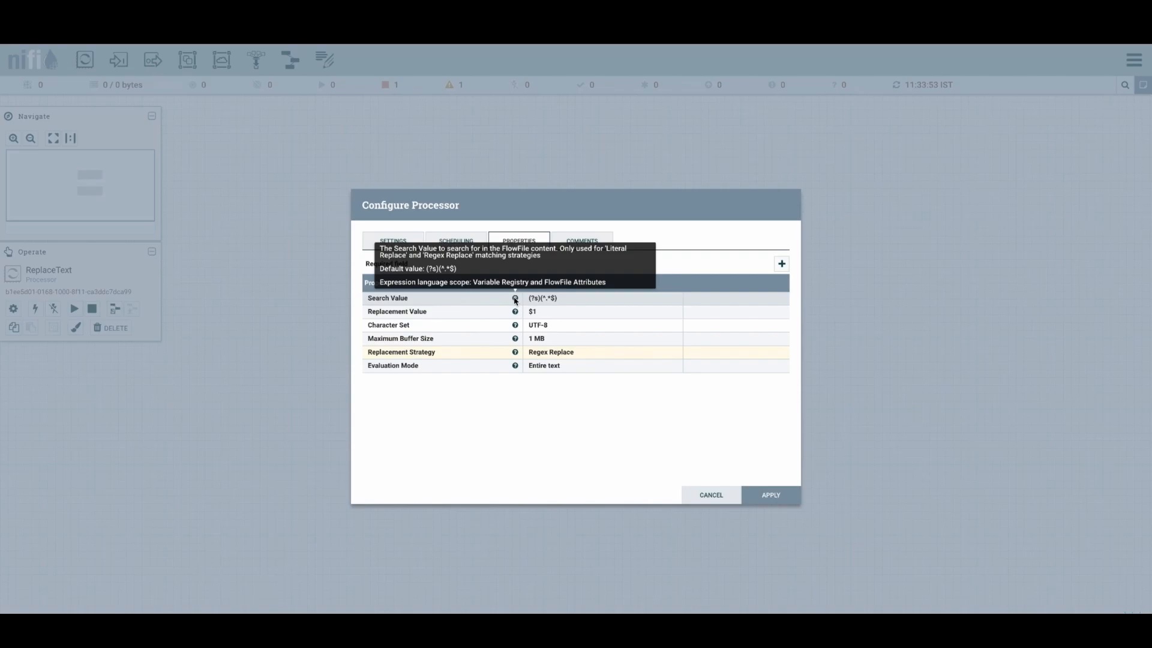
mouse_move(516, 313)
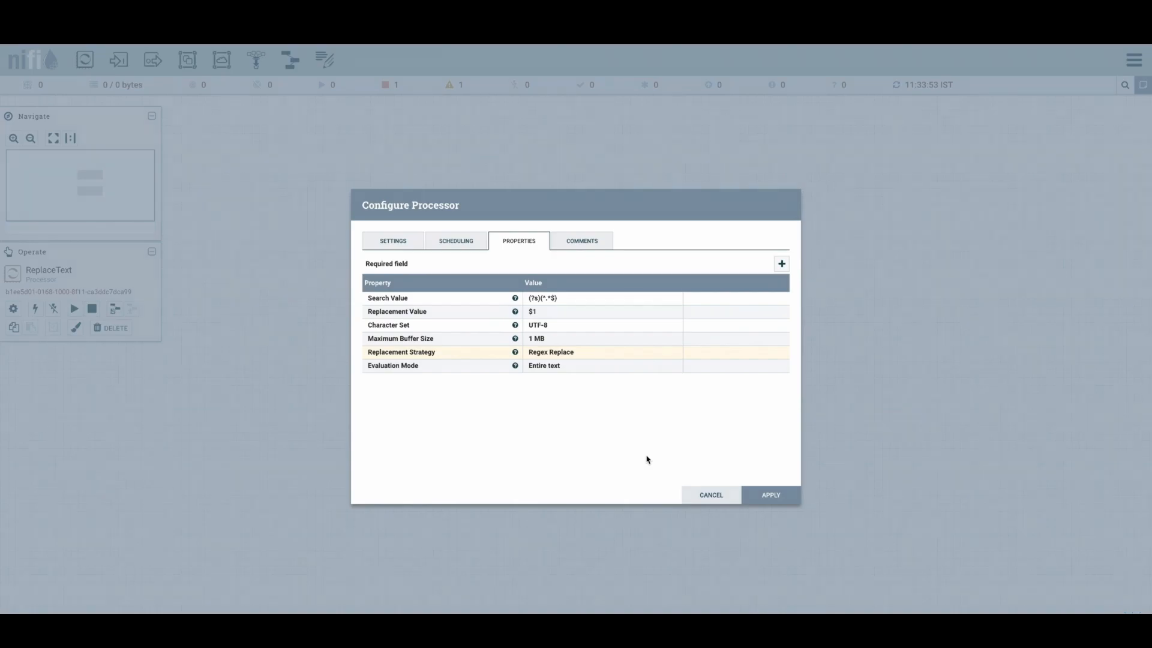
- Set ReplaceText's Replacement Strategy to Always Replace
click(576, 357)
click(586, 358)
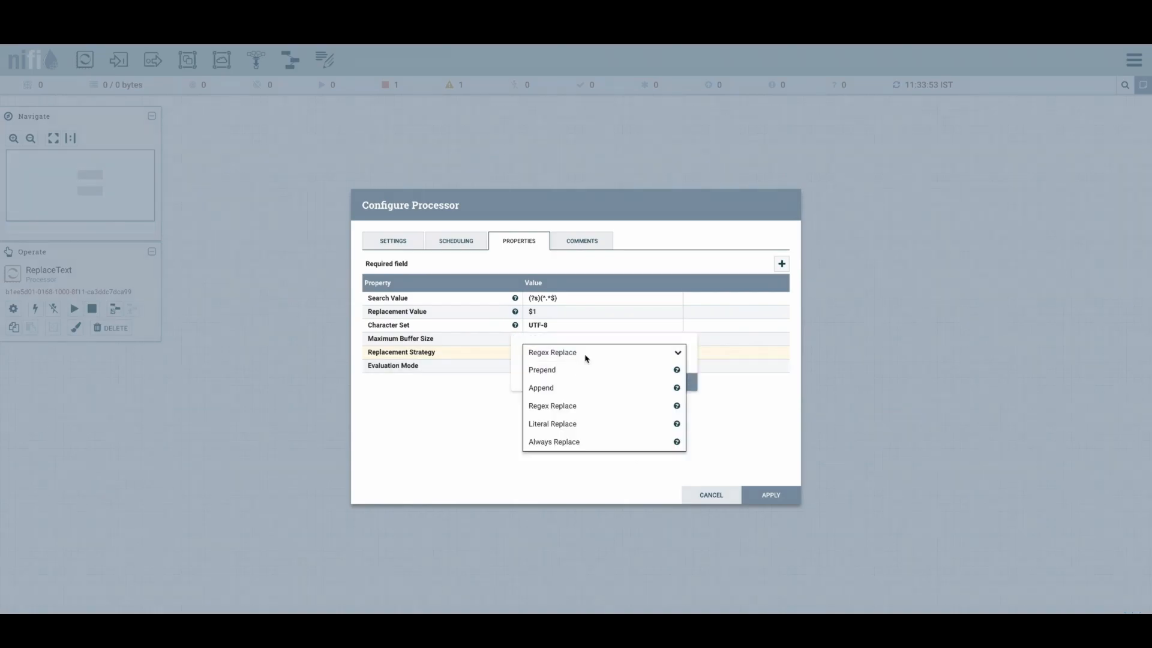
click(587, 441)
click(661, 391)
- Set the Replacement Value to a, b, c, d and apply the ReplaceText configuration
click(550, 313)
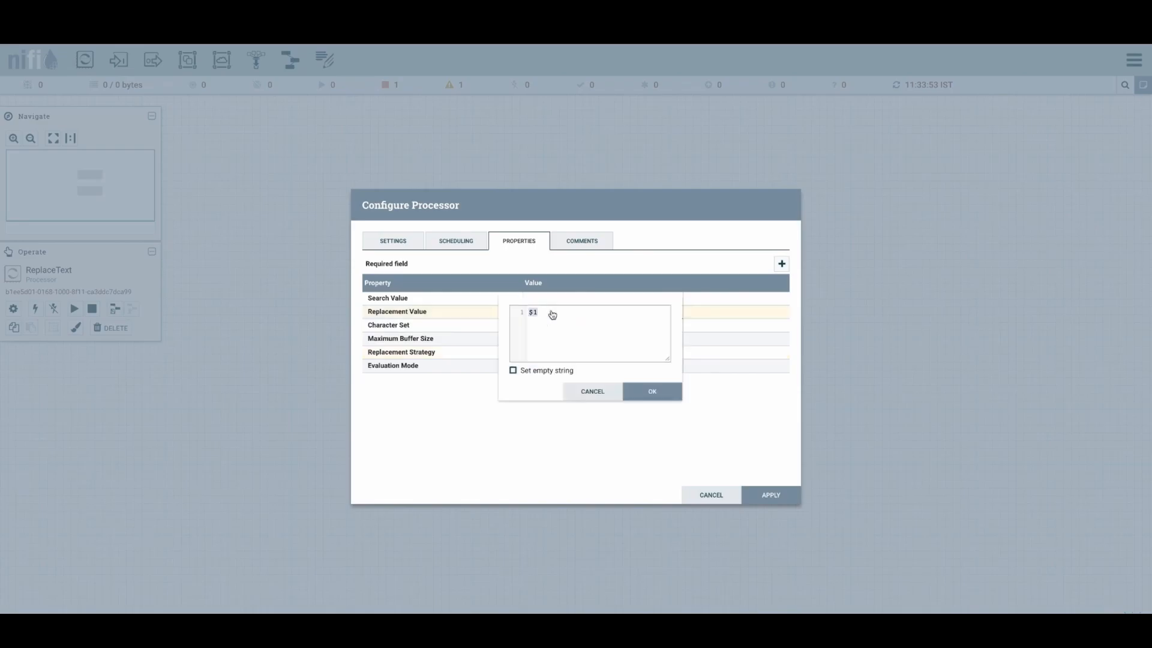
text(a, b)
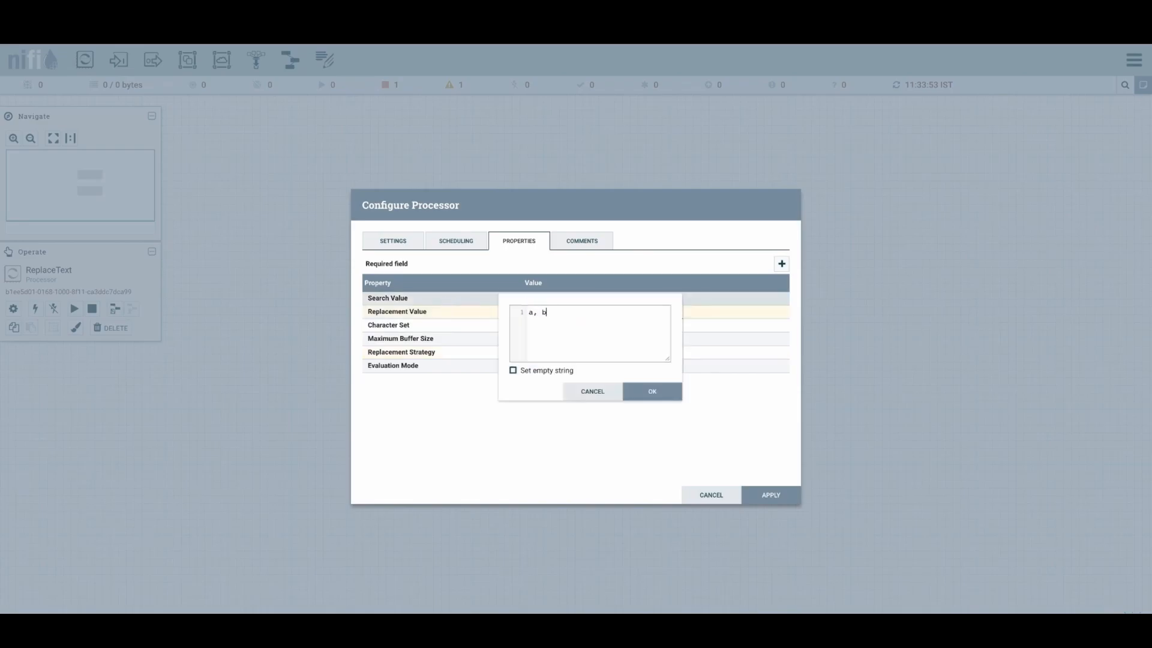
text(, c, d)
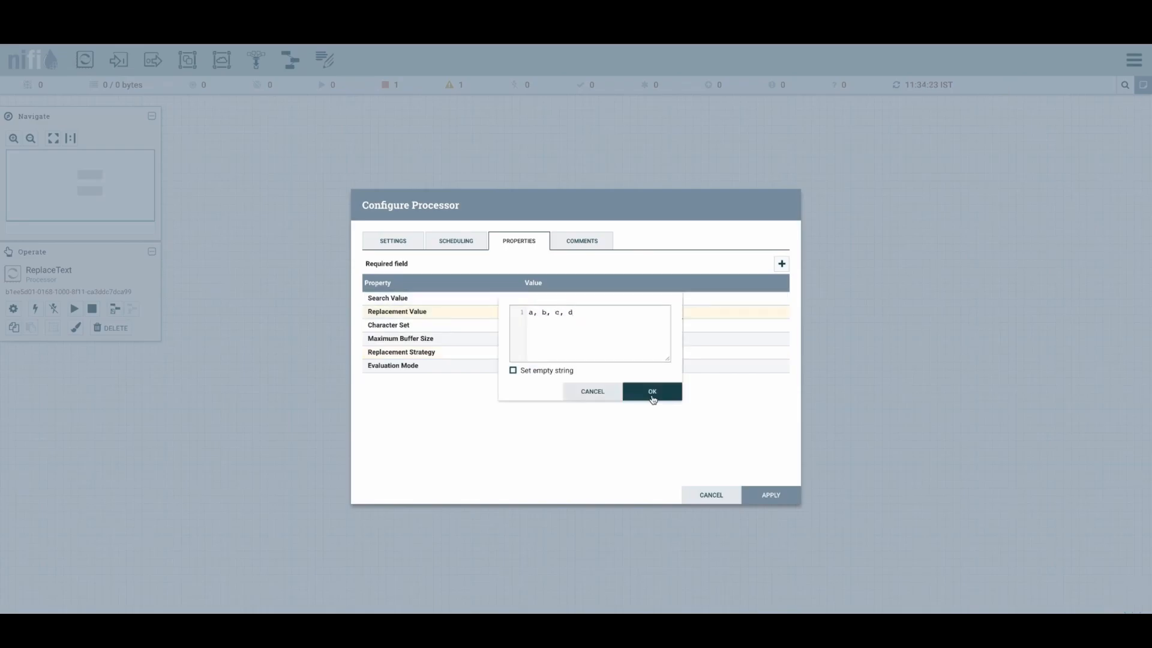
click(653, 391)
click(790, 502)
- Add a LogAttribute processor below ReplaceText
drag(84, 59, 558, 527)
text(log)
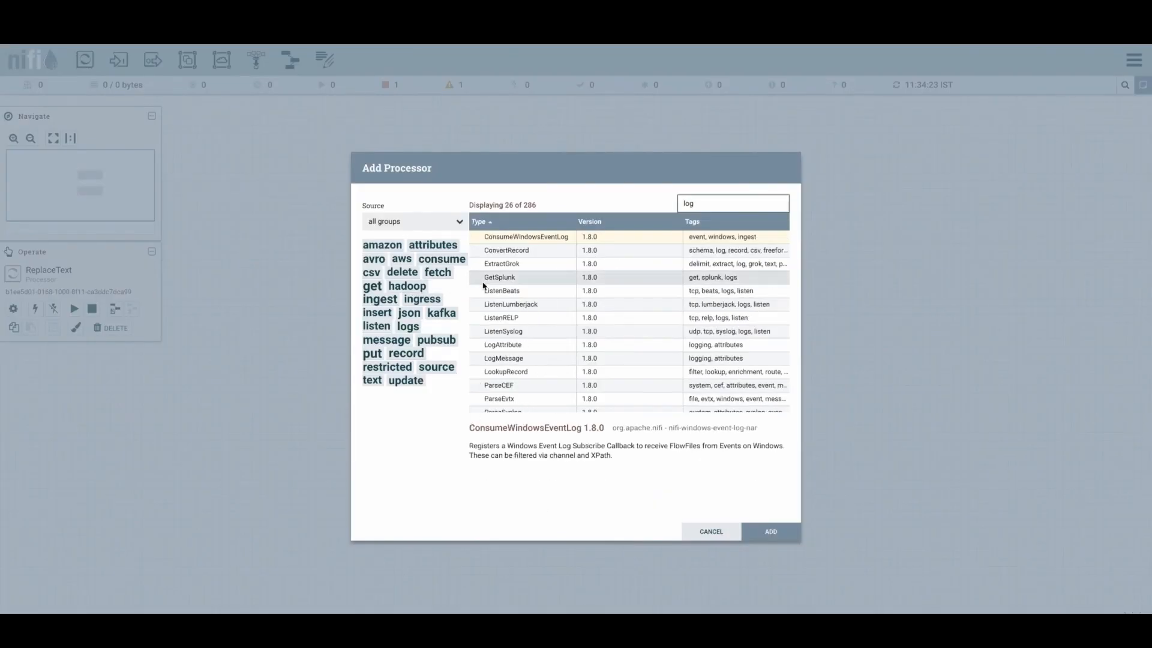
text(a)
double_click(522, 237)
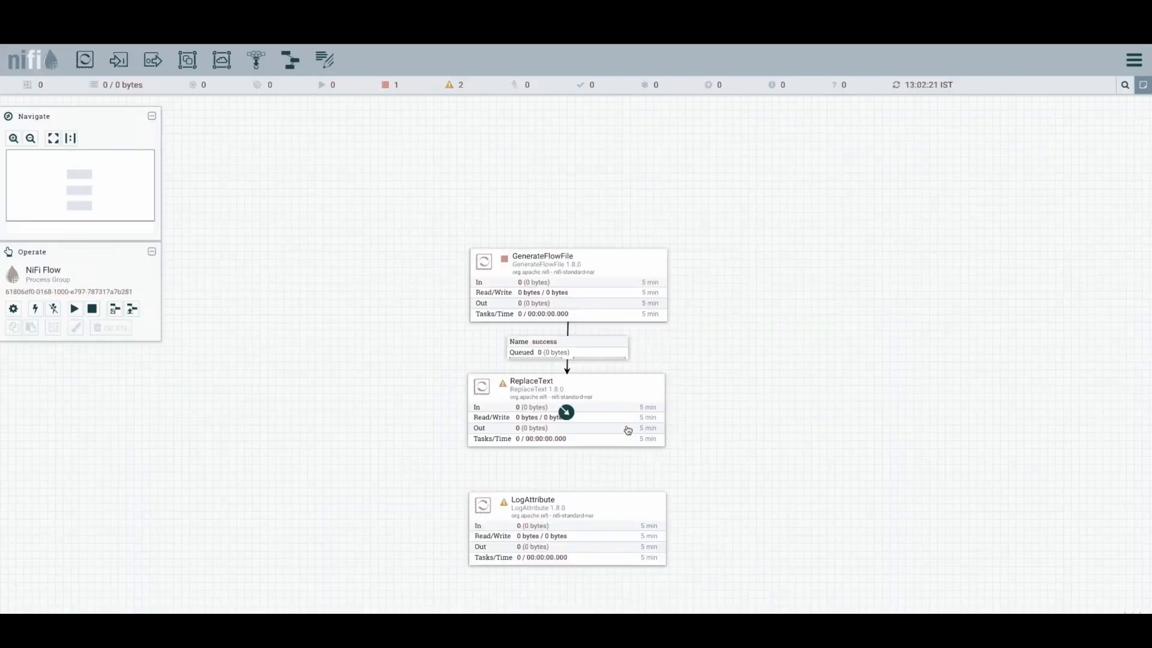
- Connect ReplaceText to LogAttribute for the success relationship
drag(567, 412, 568, 546)
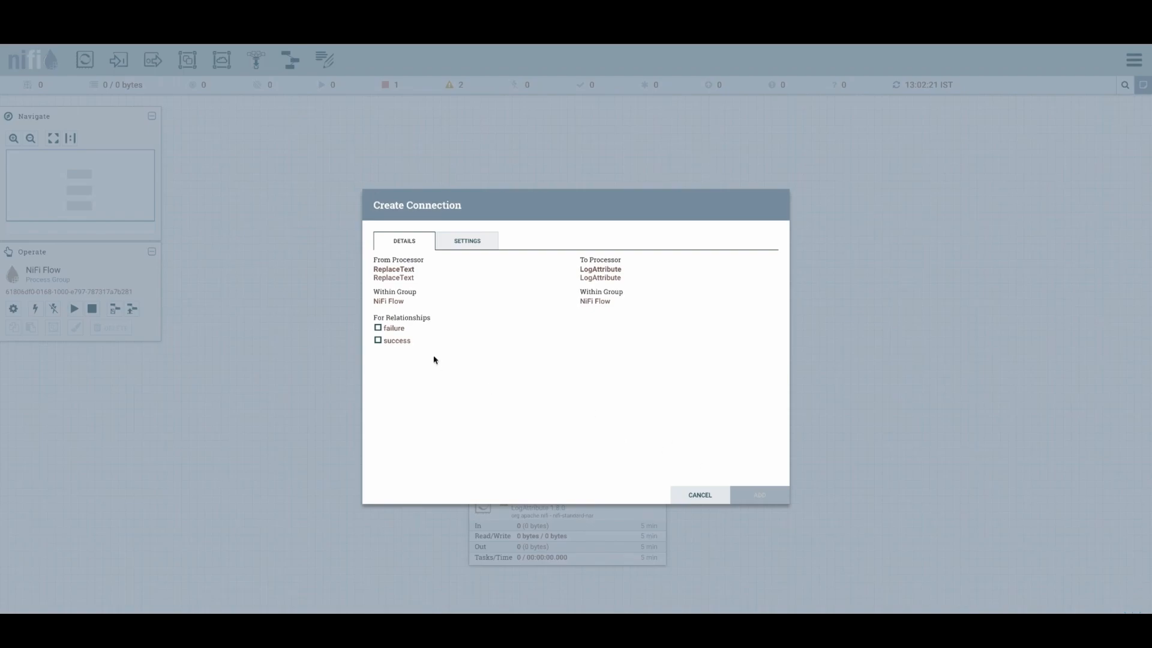
click(380, 341)
click(749, 497)
- Start the GenerateFlowFile processor and refresh the flow canvas
right_click(765, 339)
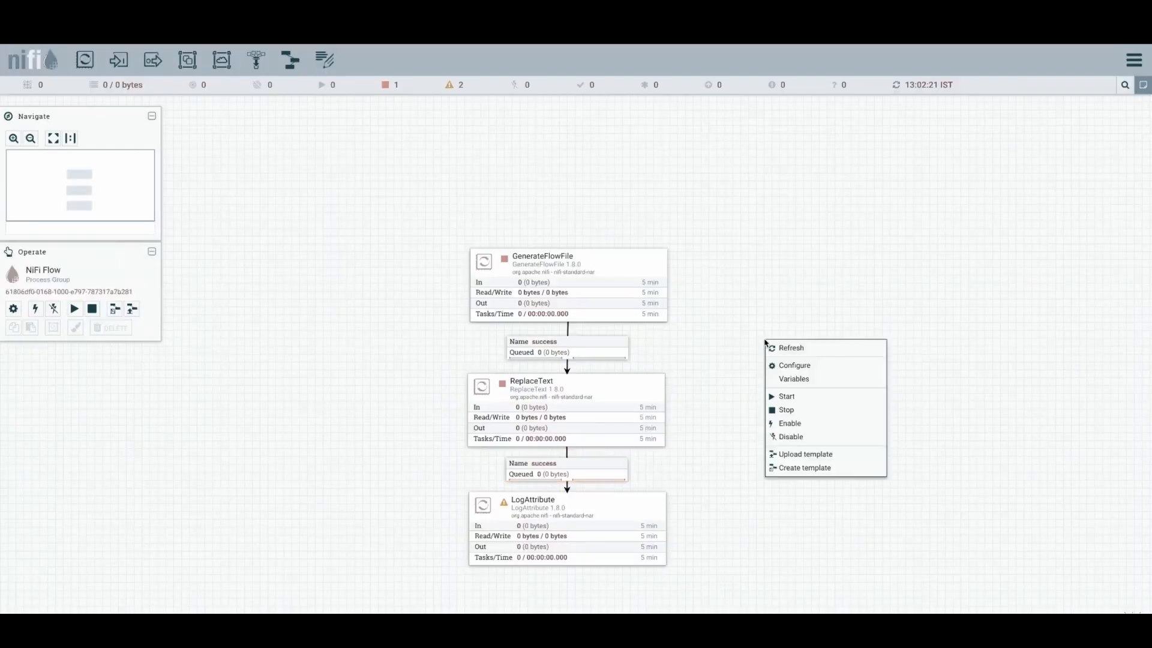
click(784, 346)
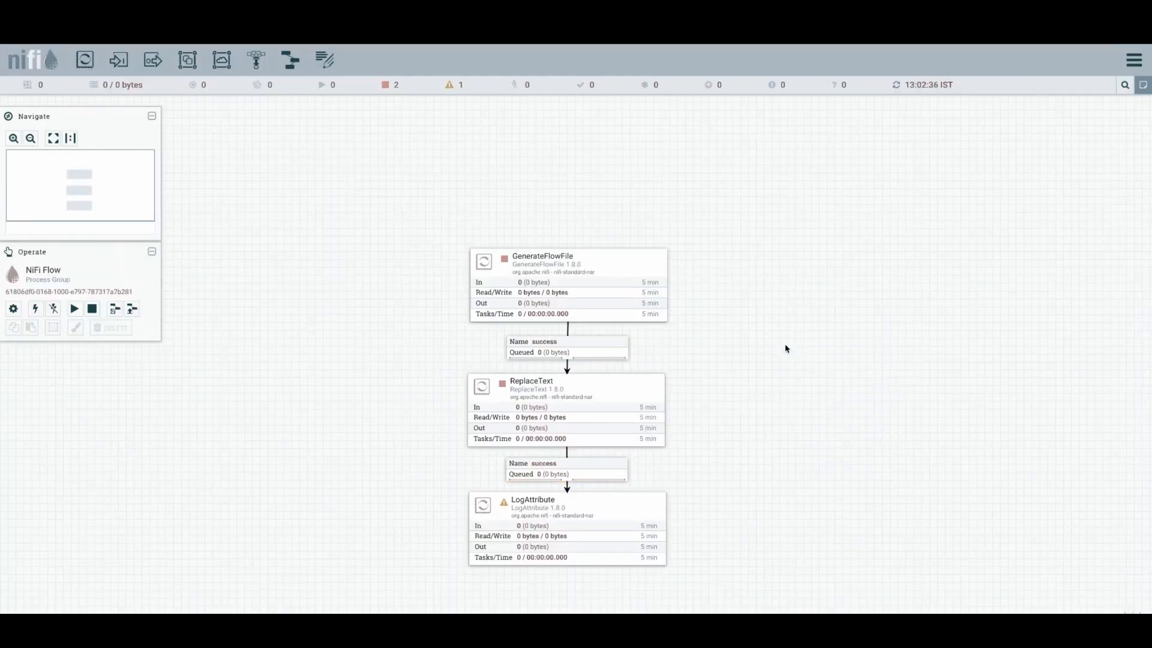
right_click(630, 270)
right_click(759, 233)
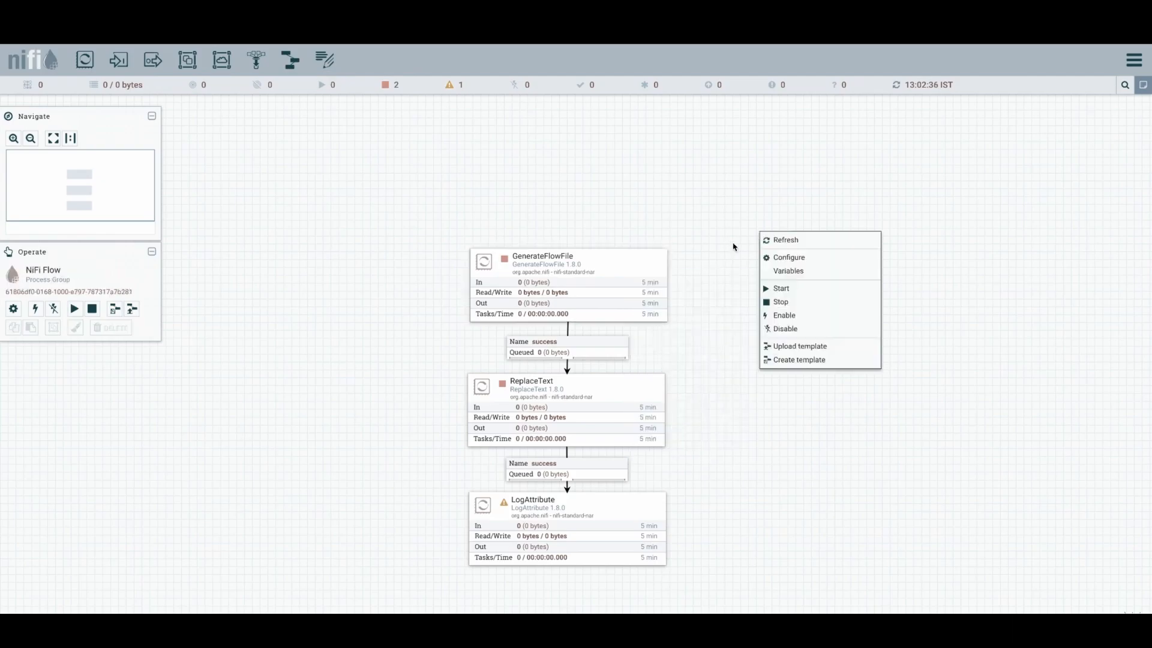
click(733, 246)
right_click(638, 277)
click(663, 297)
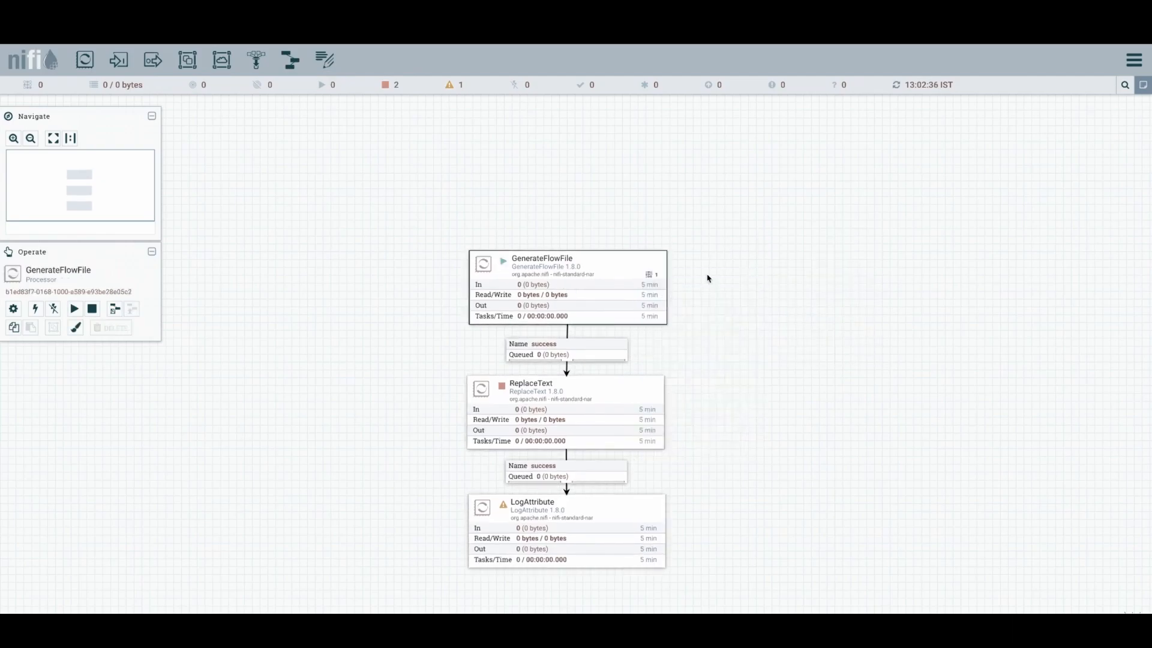
right_click(709, 271)
click(727, 277)
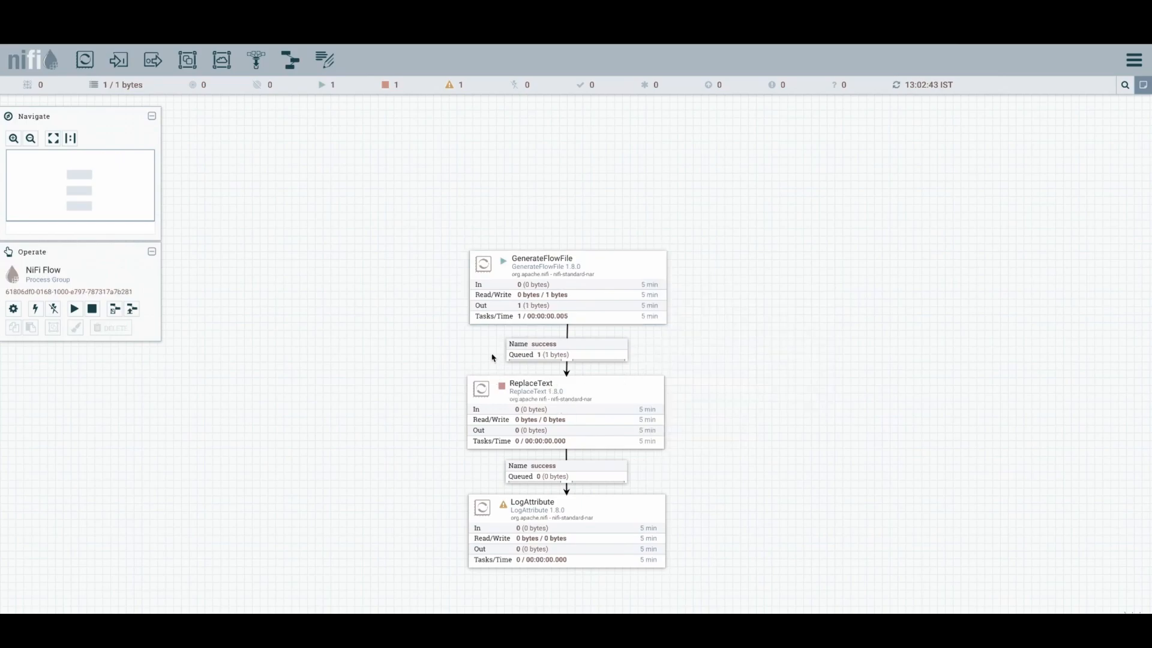
- Stop the GenerateFlowFile processor
right_click(648, 312)
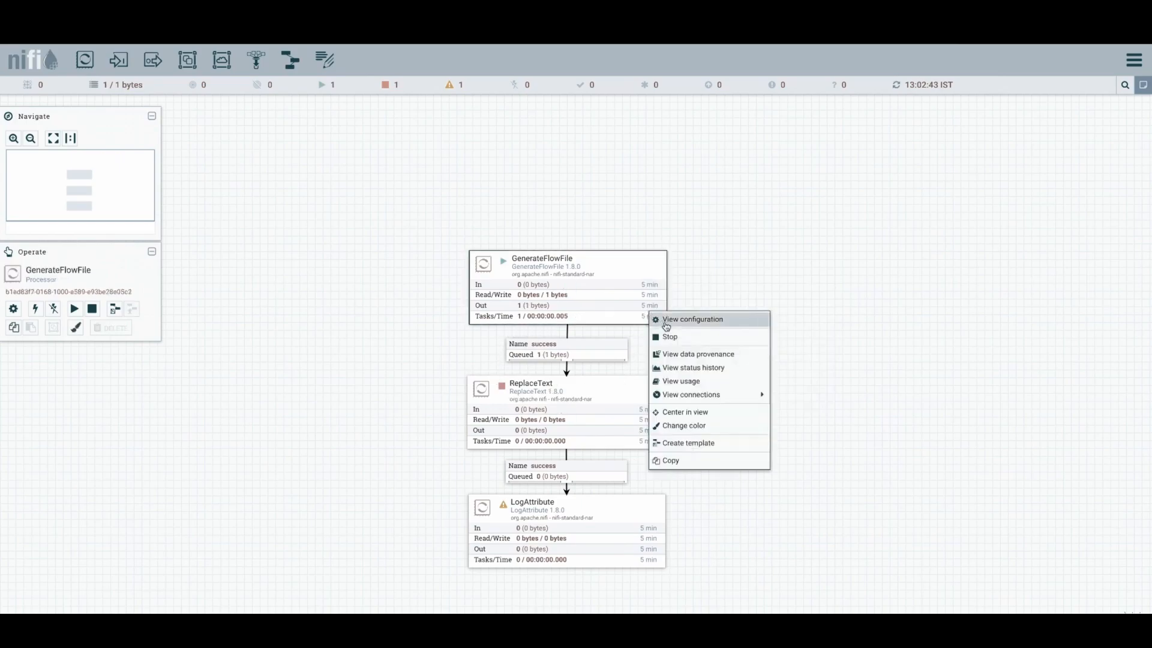
click(669, 337)
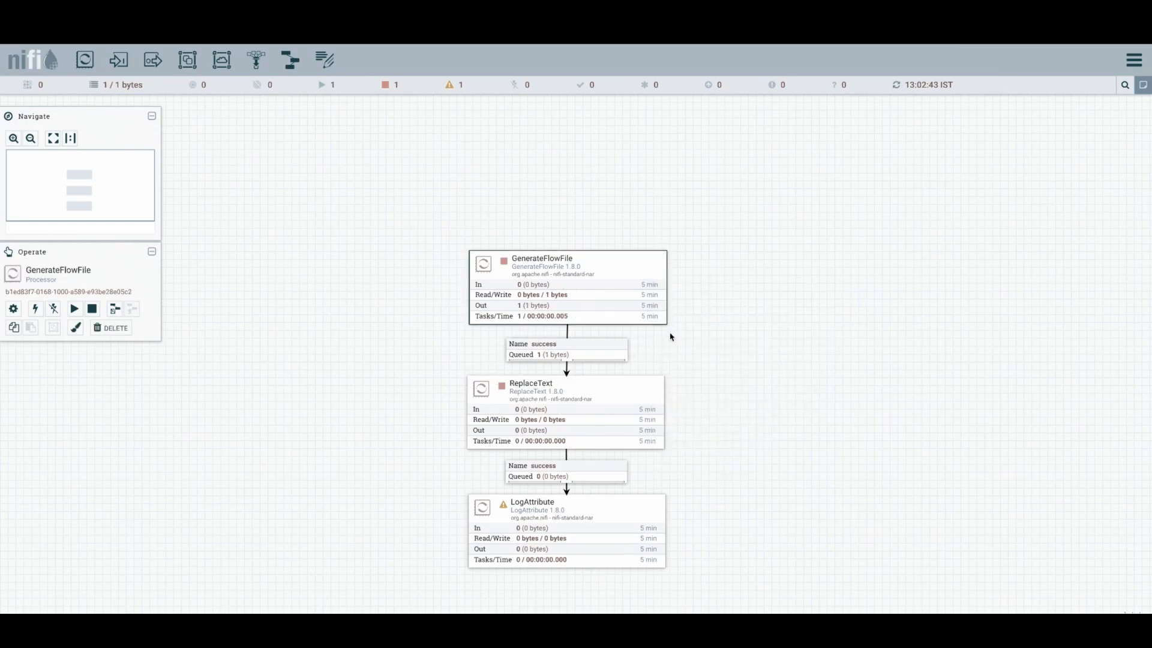
click(670, 337)
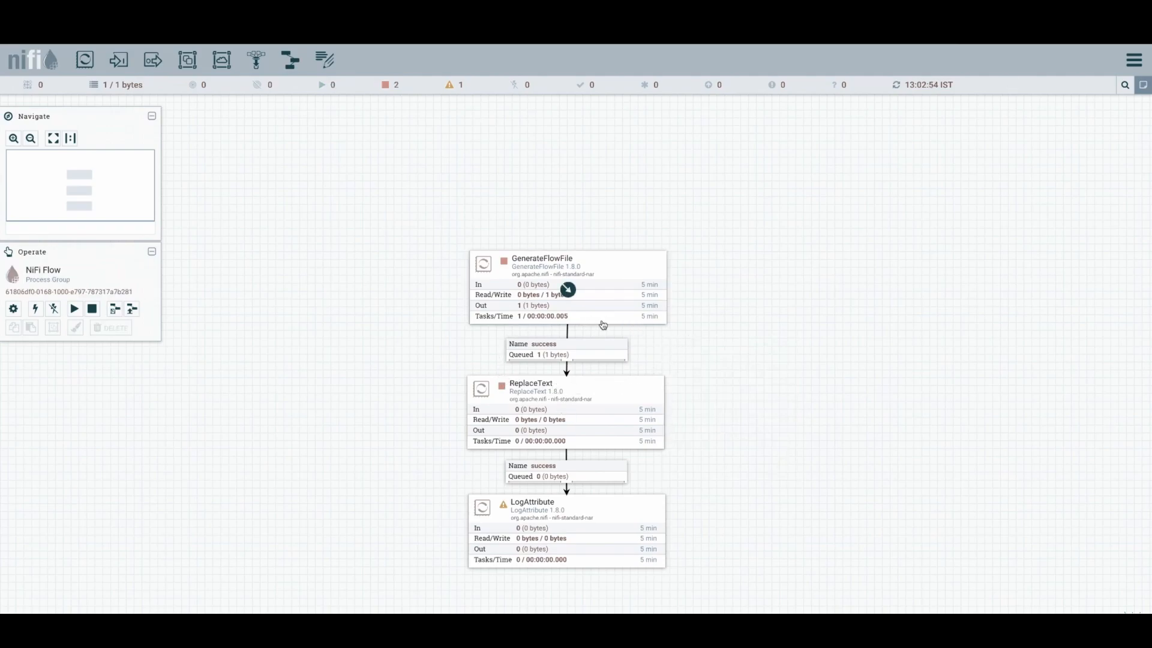
- Inspect the content of the flowfile queued in the GenerateFlowFile success connection
right_click(605, 346)
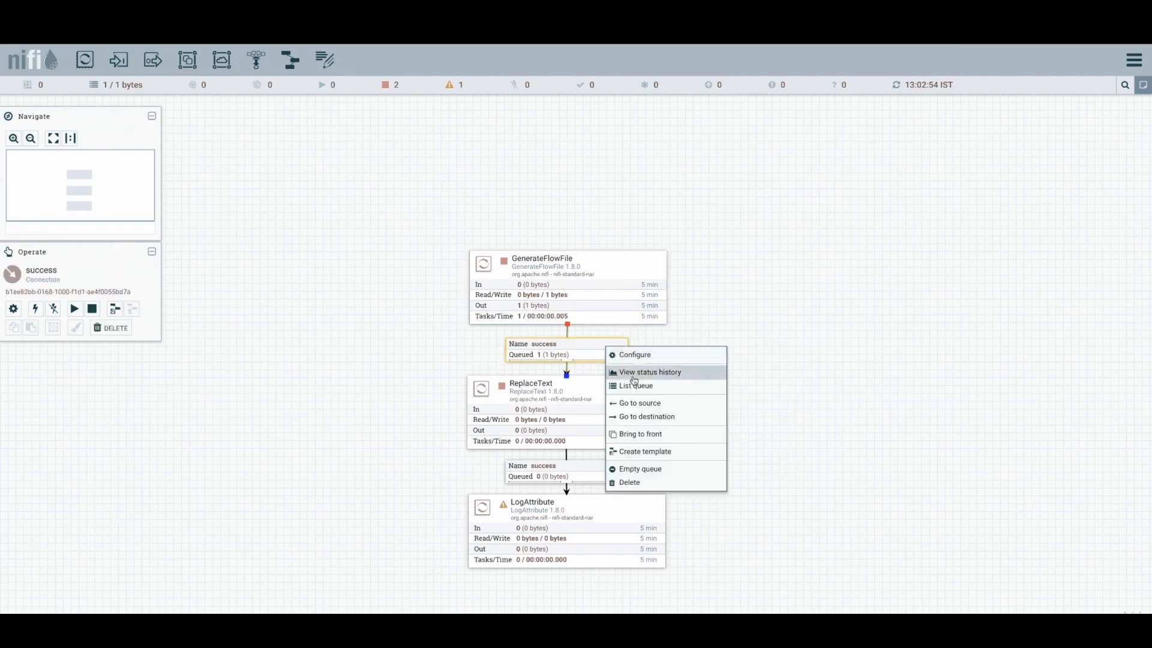
click(635, 383)
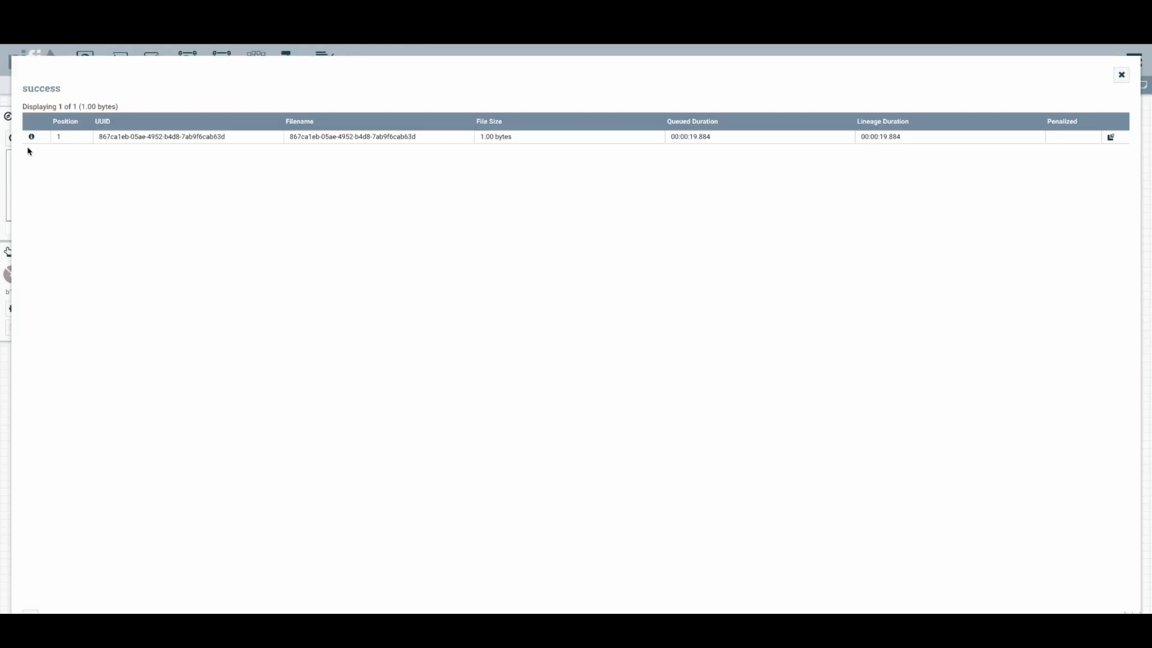
click(31, 137)
click(664, 408)
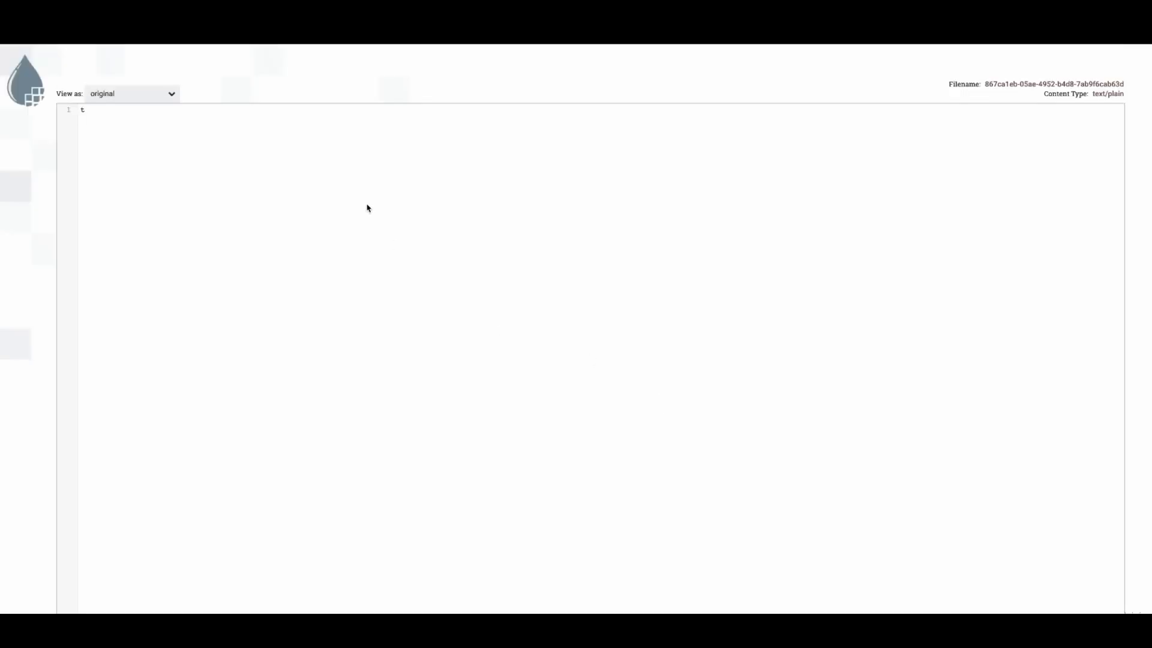
key(ctrl+w)
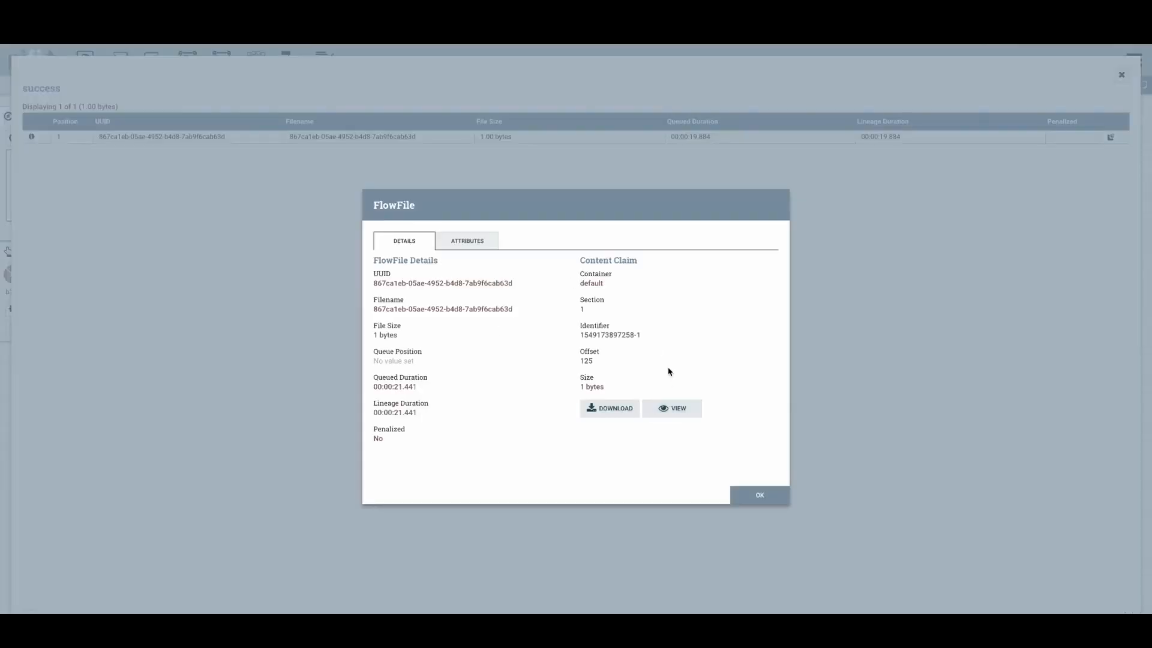
click(757, 498)
click(1120, 75)
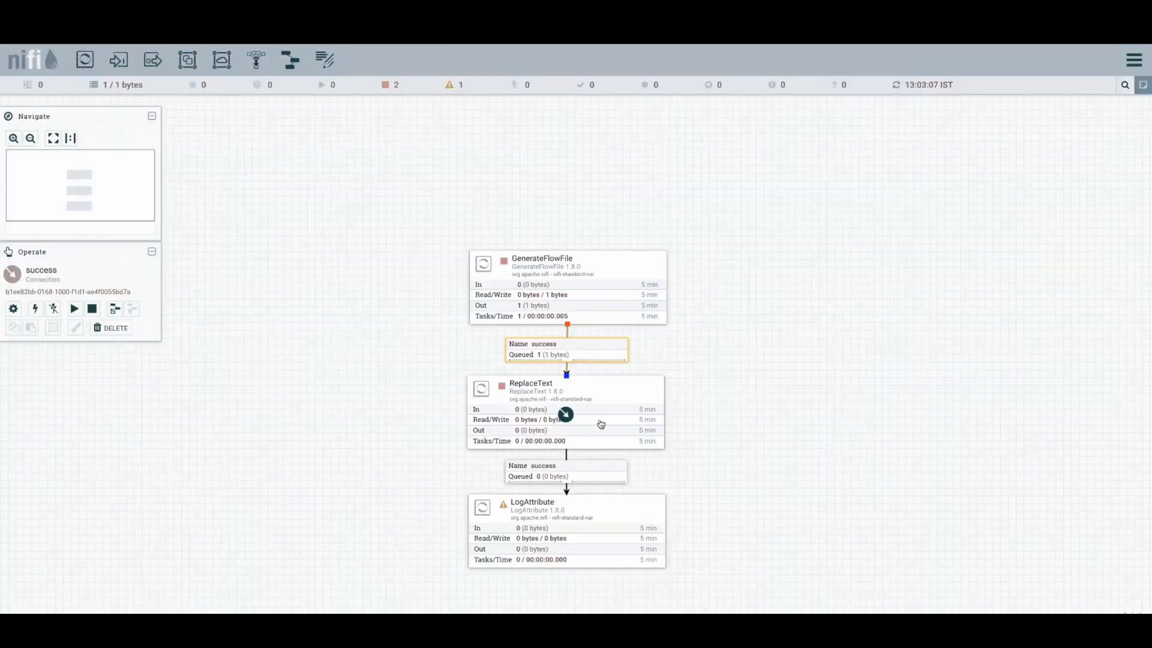
- Start the ReplaceText processor and refresh the flow canvas
right_click(613, 393)
right_click(720, 376)
click(735, 381)
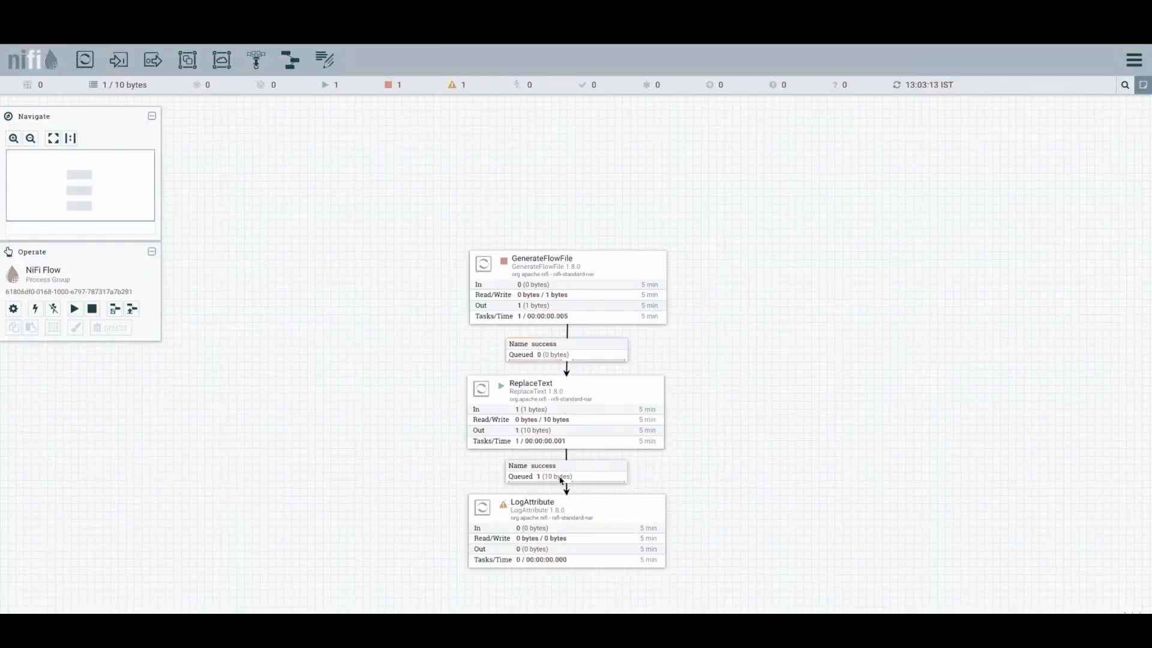
click(561, 478)
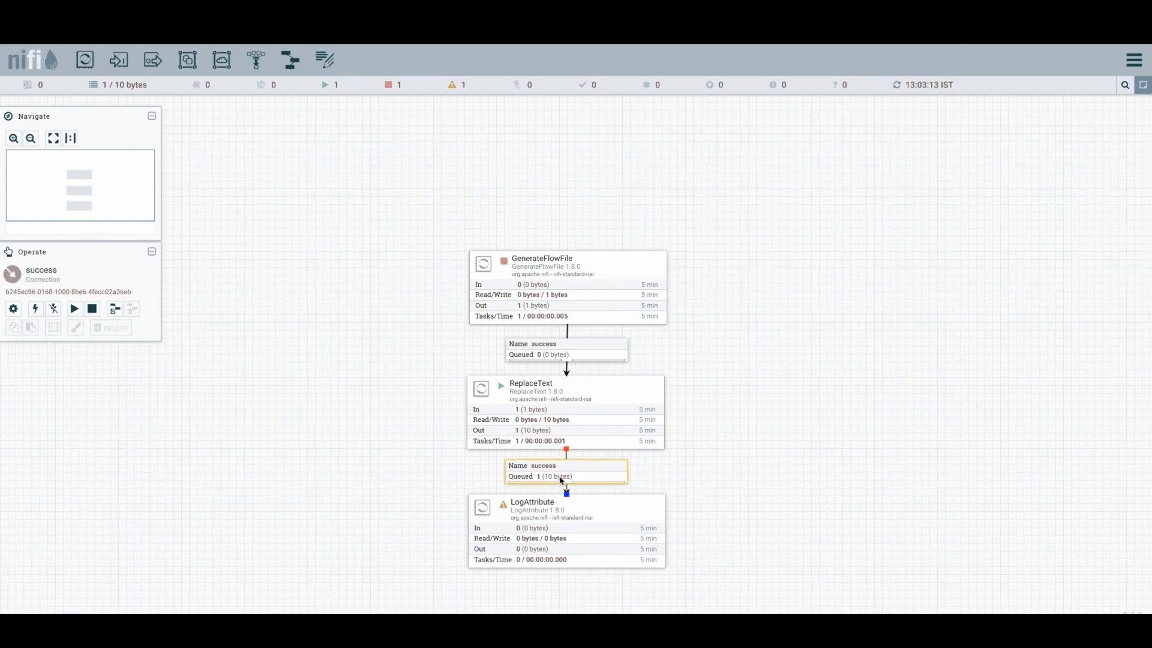
right_click(690, 426)
click(704, 433)
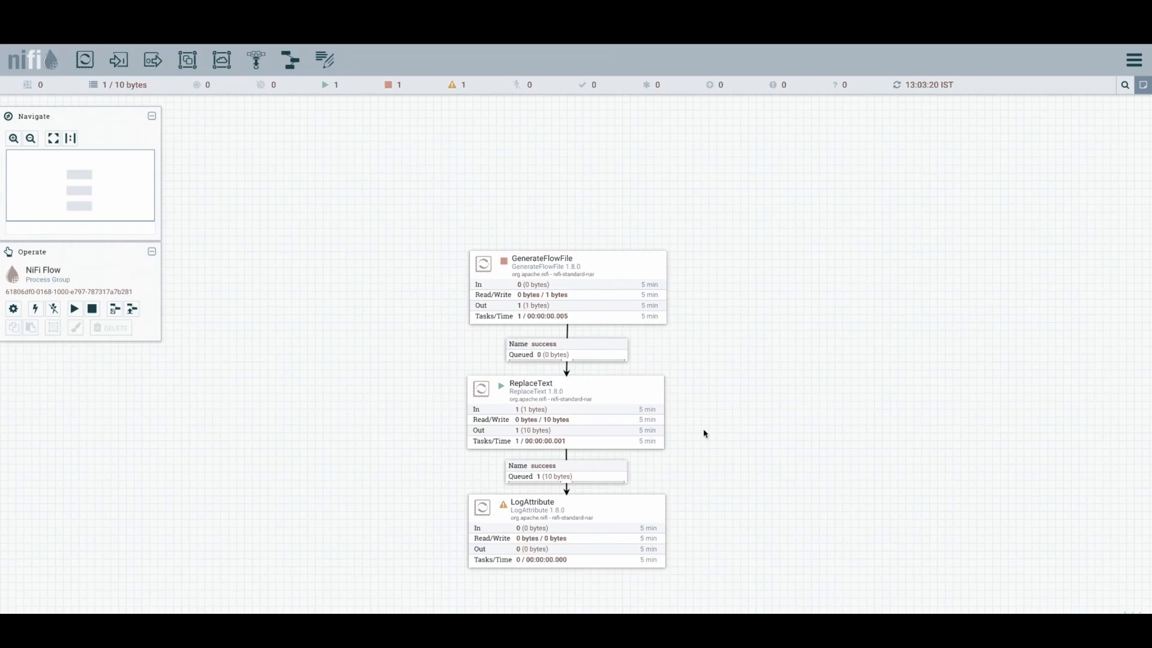
- Inspect the content of the flowfile queued in ReplaceText's success connection
right_click(614, 482)
click(643, 519)
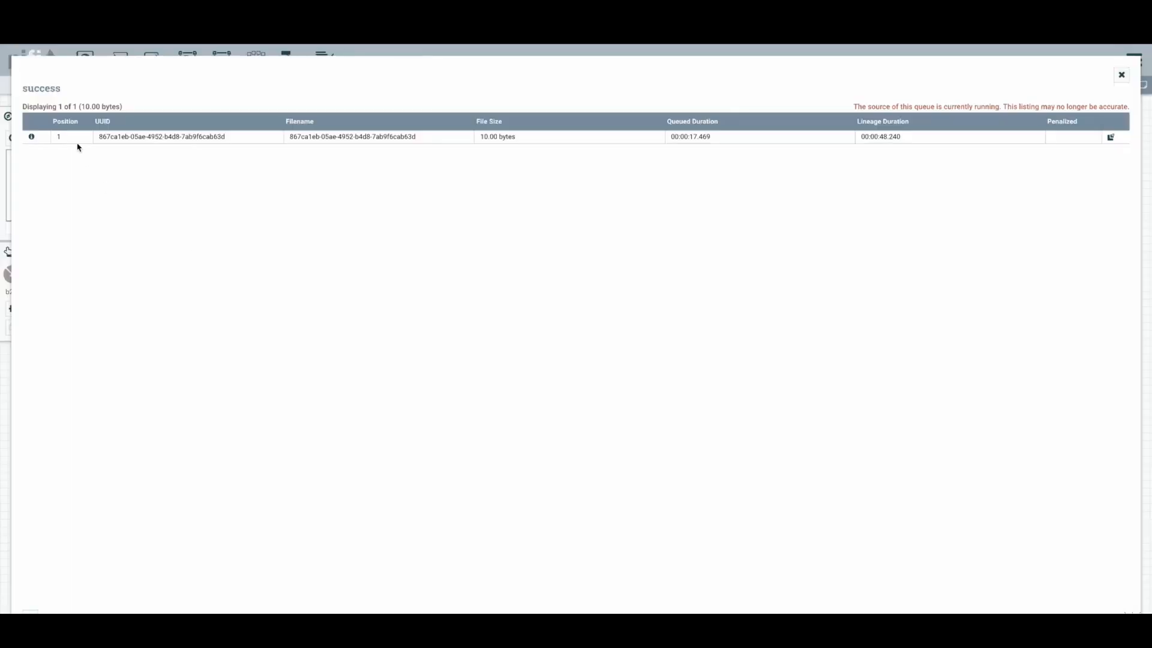
click(31, 137)
click(662, 409)
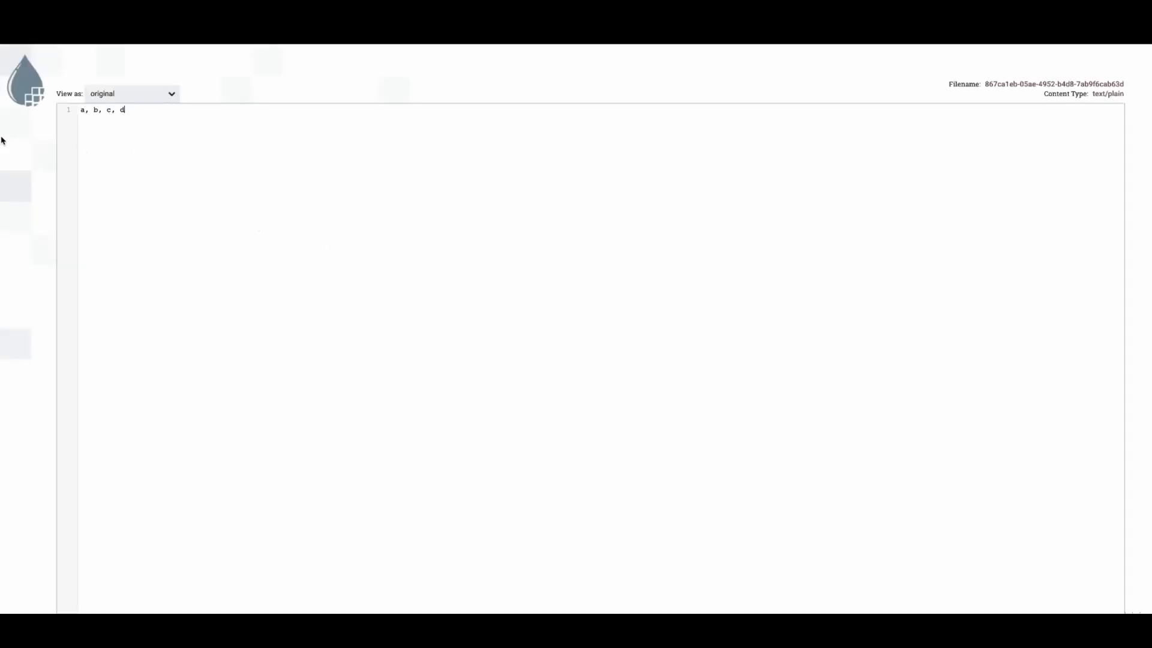
key(ctrl+a)
key(ctrl+w)
click(761, 497)
click(1121, 75)
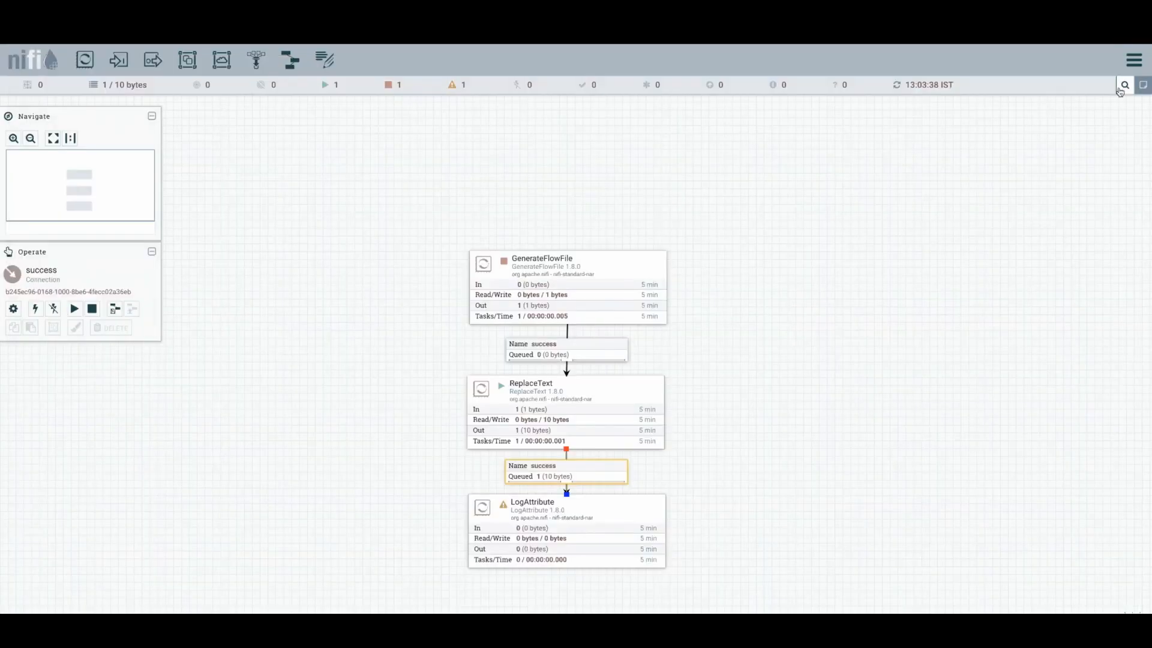
- Add an ExtractText processor to the canvas beside the flow
drag(459, 164, 739, 519)
text(e)
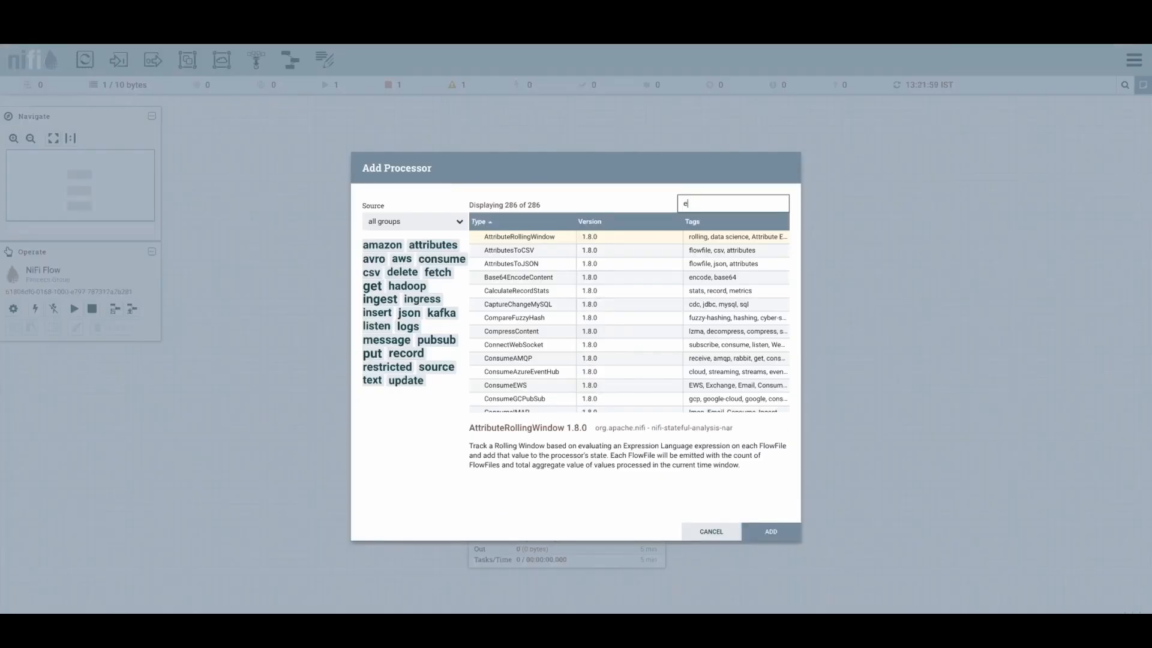
text(xtract)
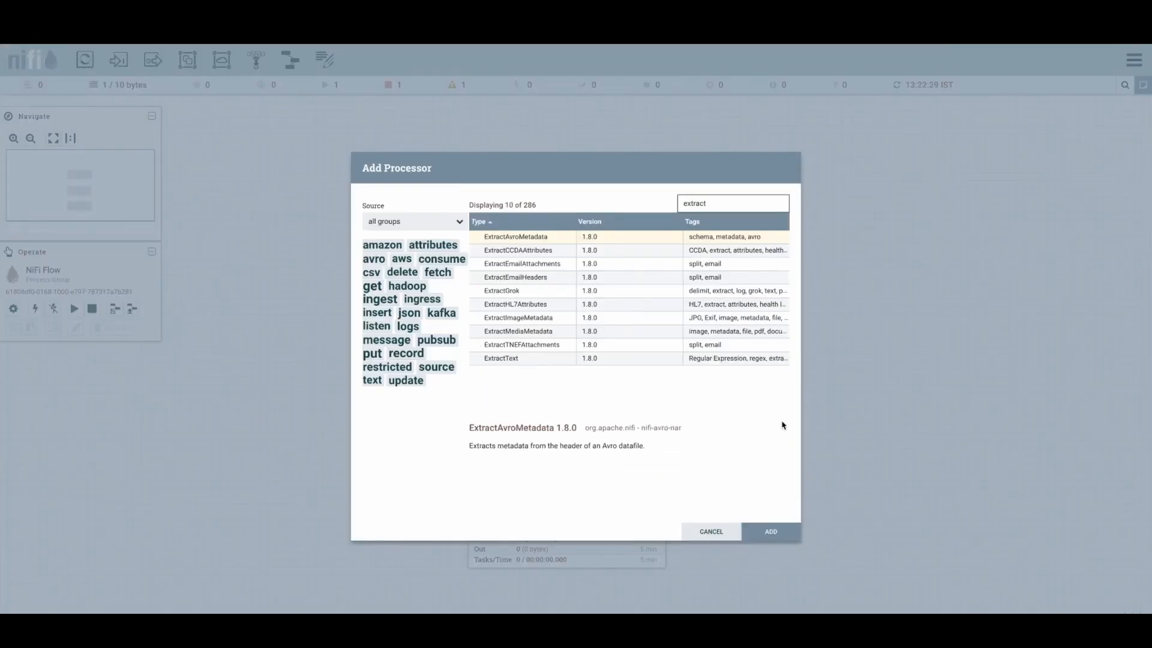
click(619, 360)
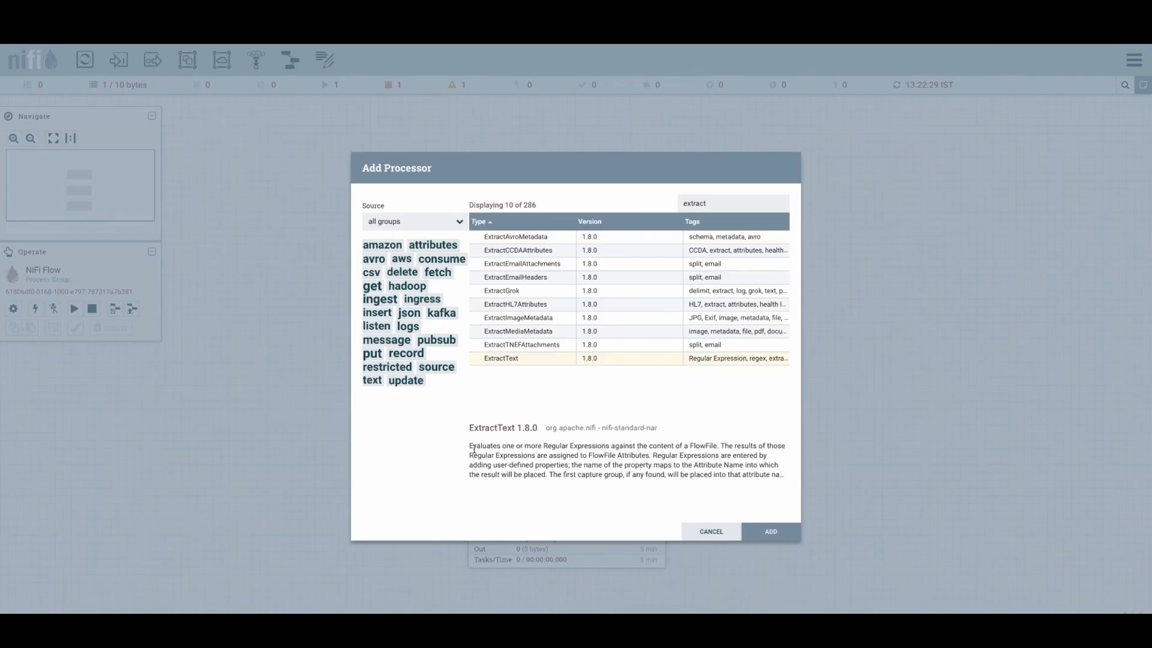
drag(474, 449, 780, 473)
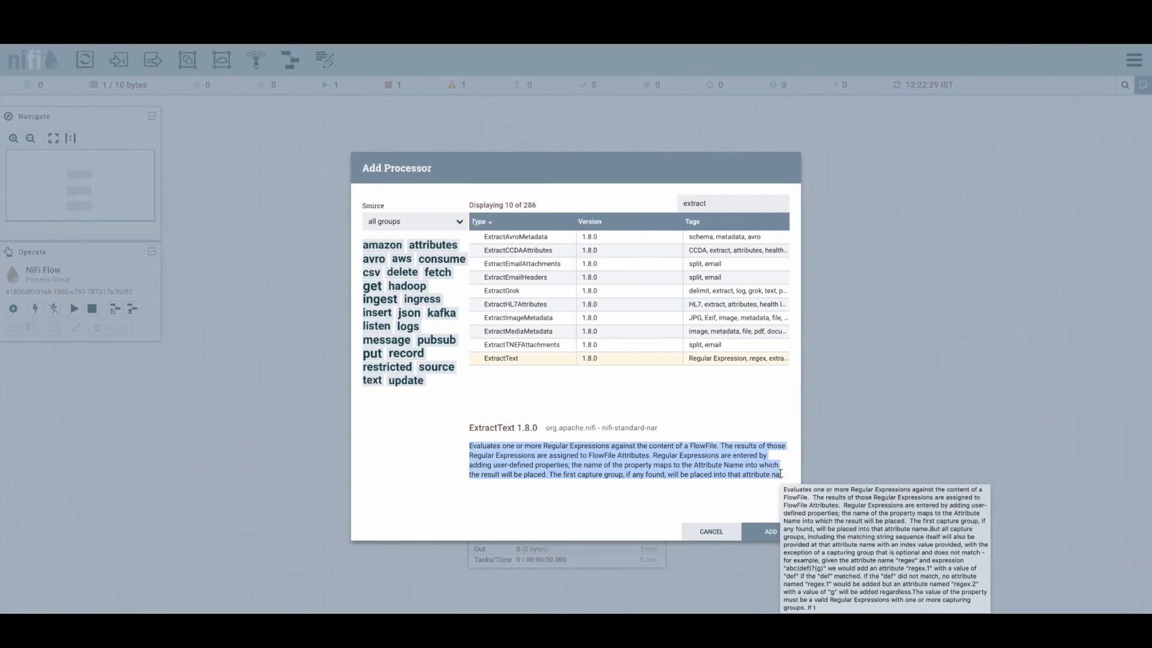
click(771, 532)
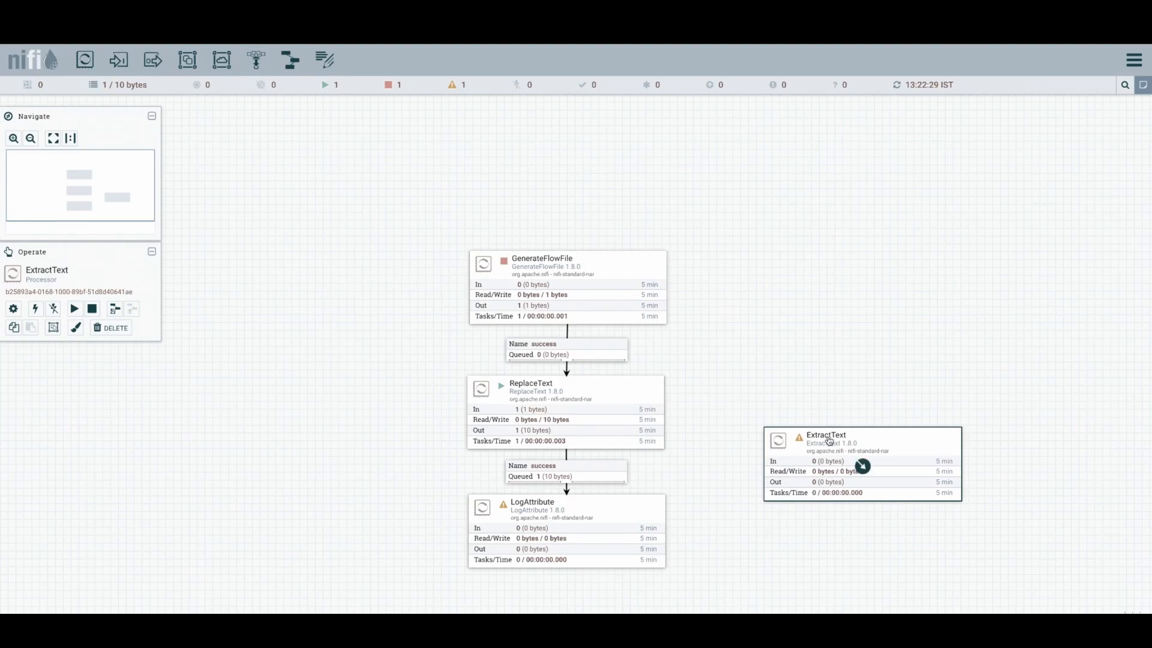
- Add an ExtractText property named csv with value (.+),(.+),(.+),(.+) and apply the configuration
drag(829, 440, 804, 446)
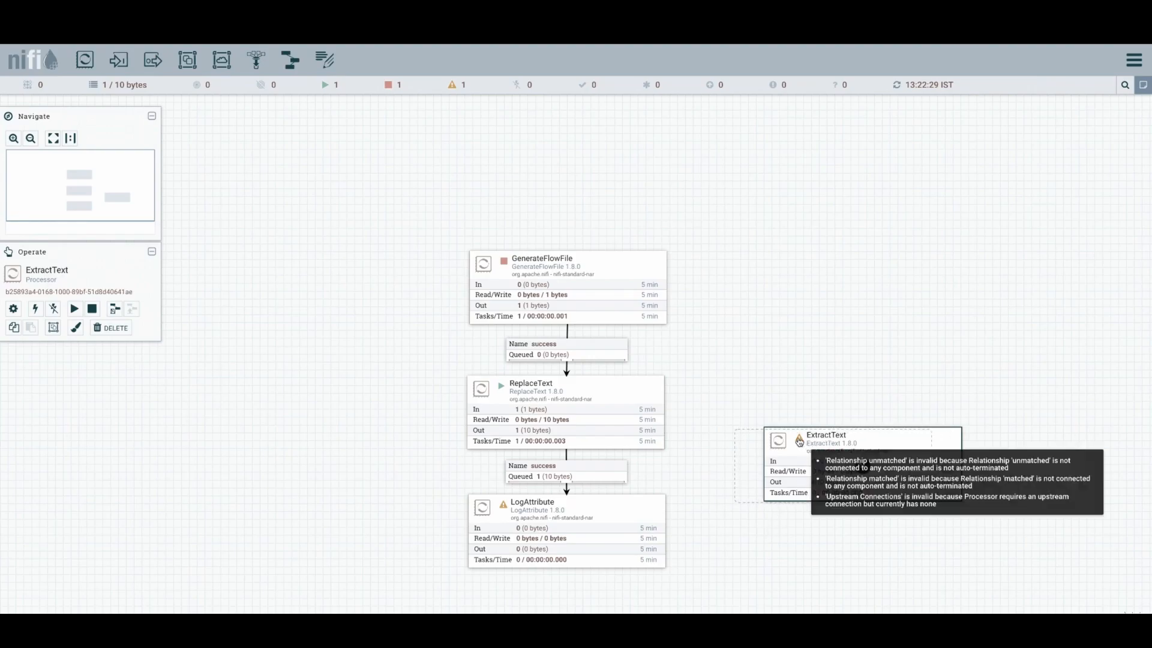
double_click(851, 441)
click(518, 242)
click(782, 264)
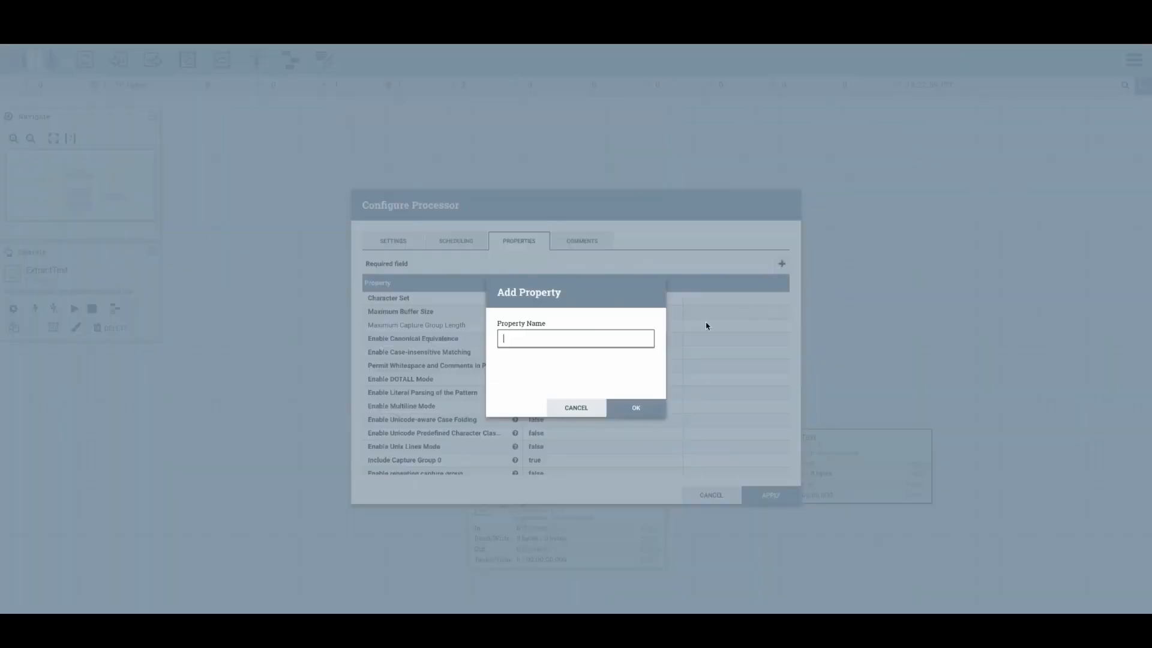
text(csv)
click(624, 409)
text((.+),(.+),(.+),(.+))
drag(600, 469, 493, 474)
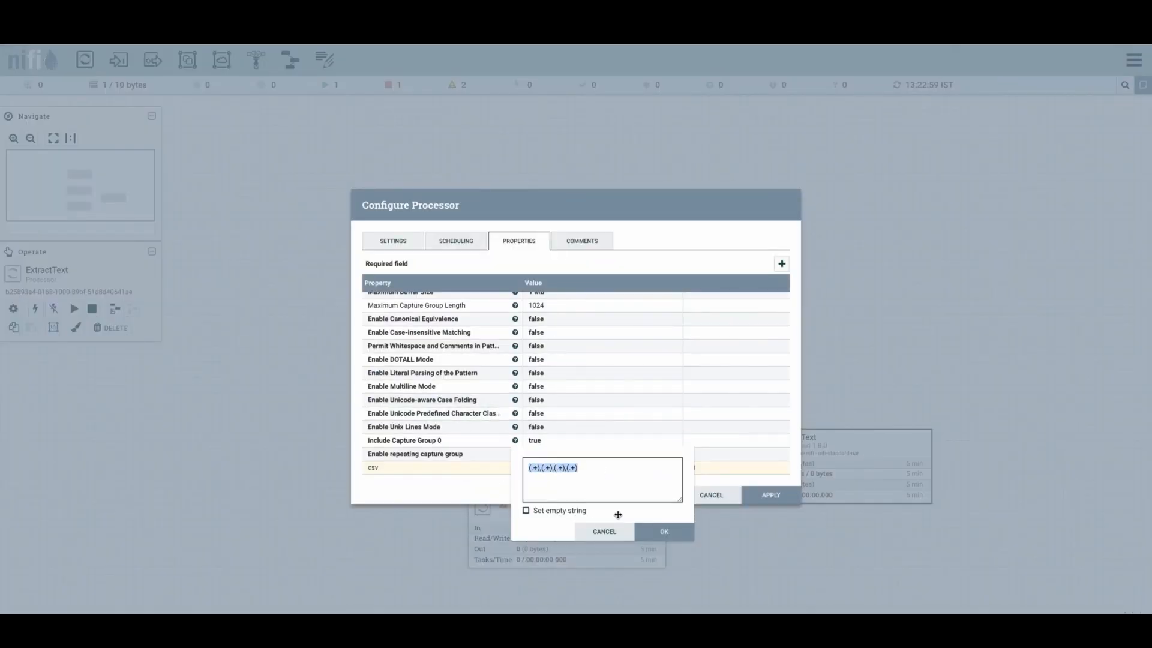
click(663, 531)
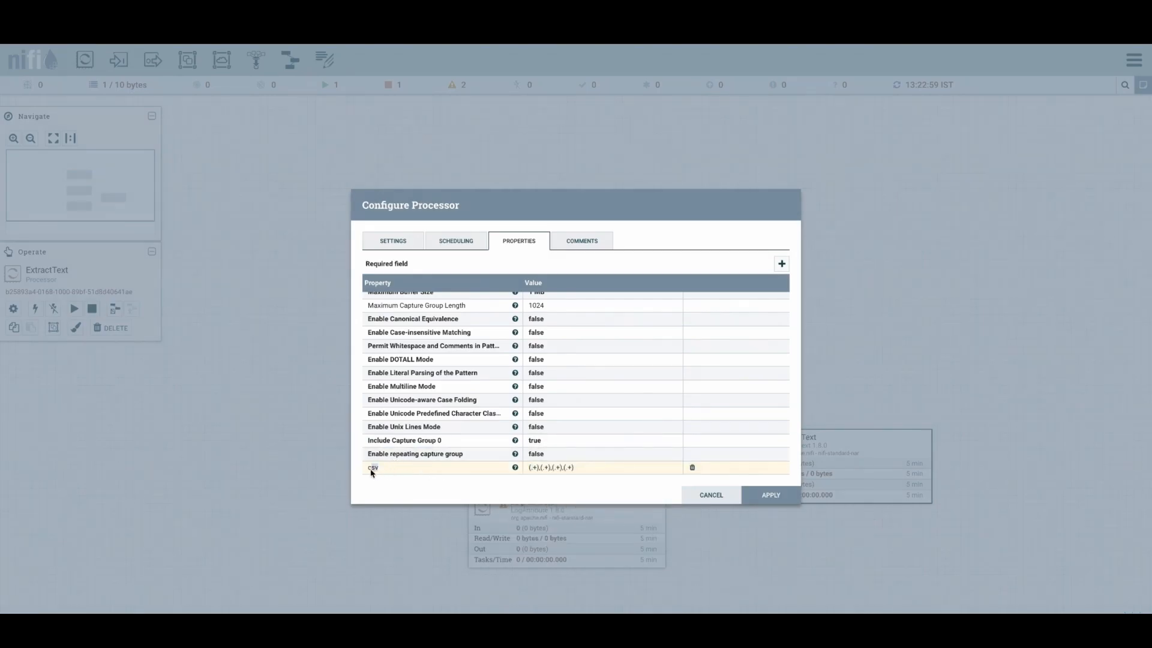
click(774, 495)
- Redirect ReplaceText's success connection from LogAttribute to ExtractText
drag(567, 496, 857, 450)
click(826, 567)
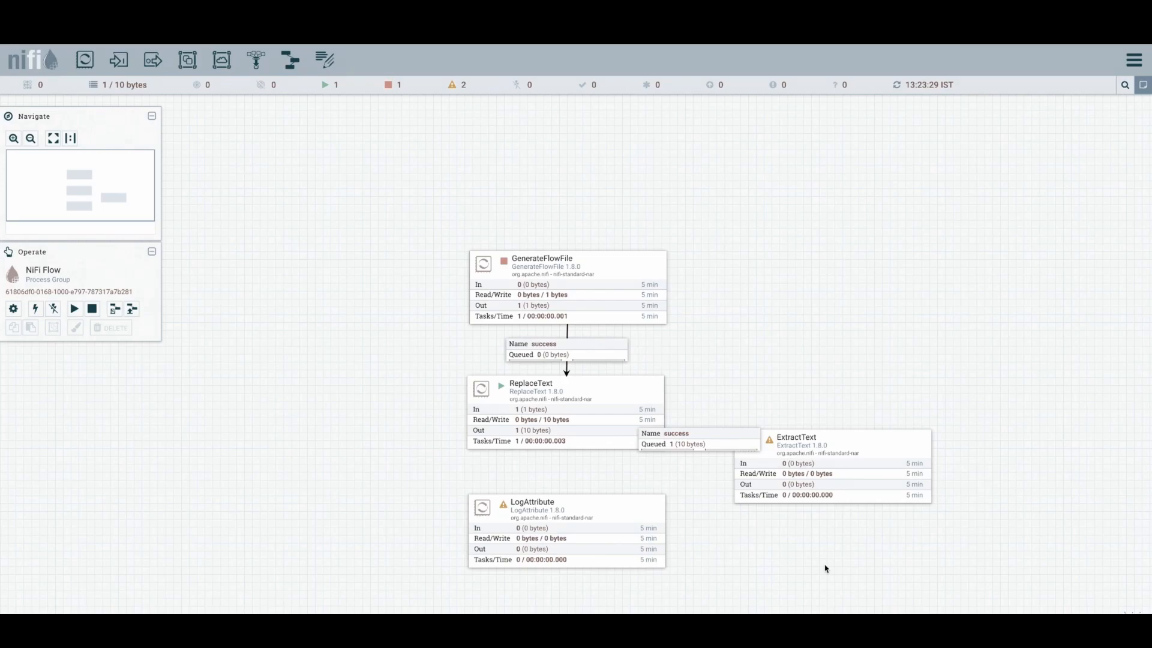
- Connect ExtractText to LogAttribute for the matched relationship
drag(833, 466, 645, 552)
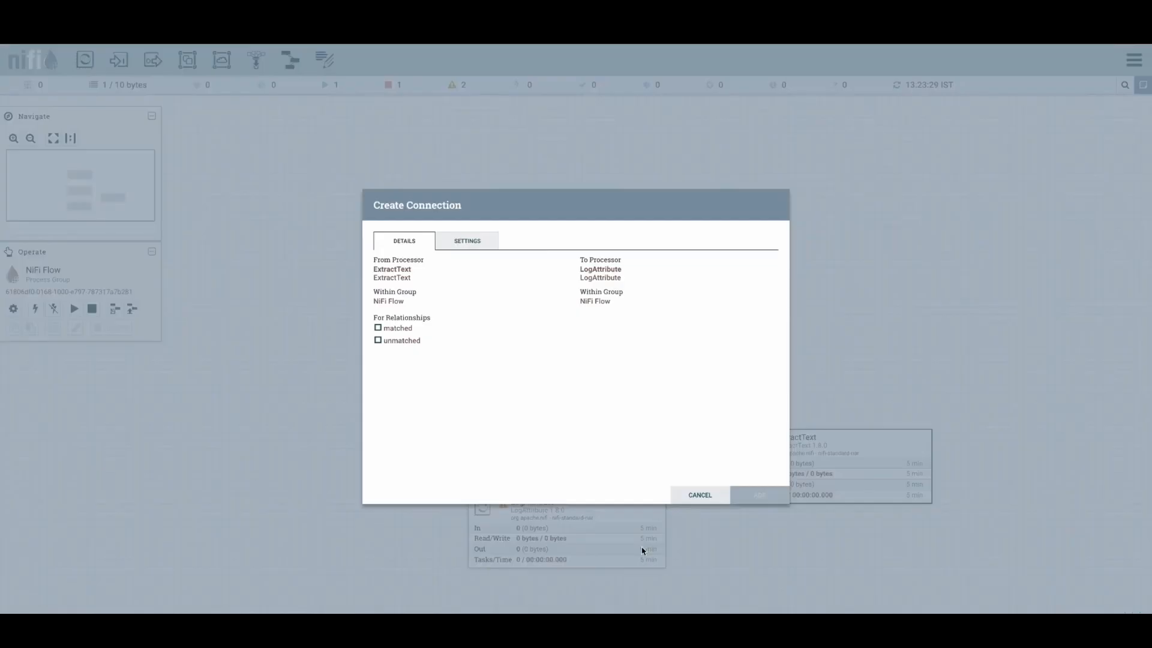
click(405, 334)
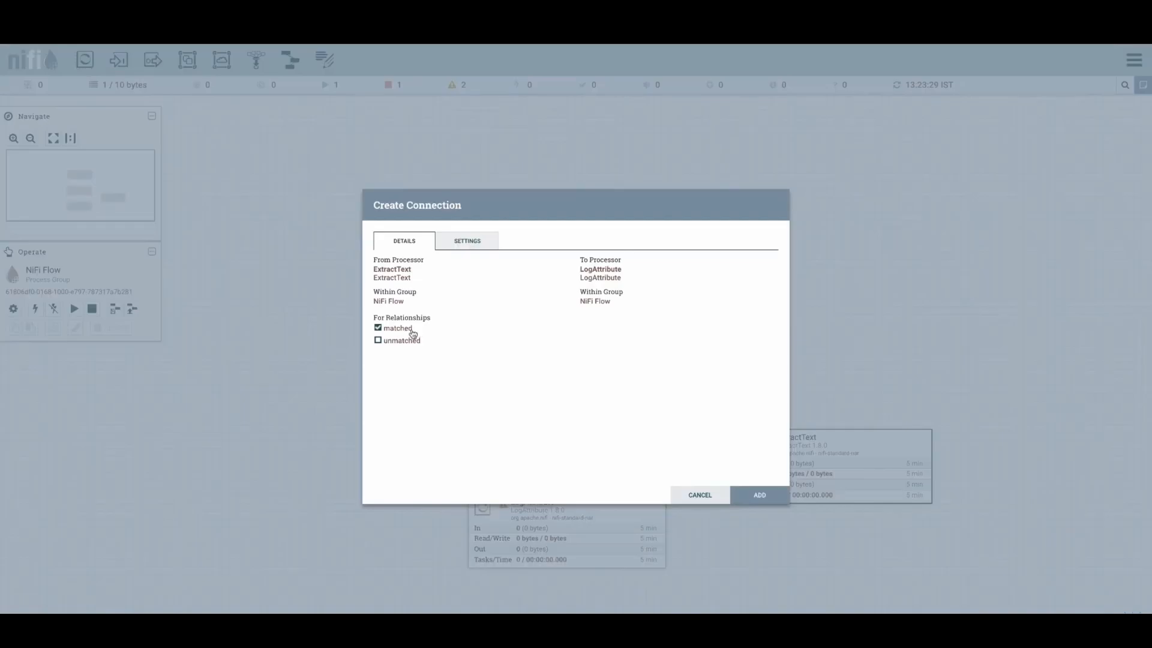
click(759, 495)
- Set ExtractText to automatically terminate the unmatched relationship and apply
double_click(830, 466)
drag(630, 313, 592, 319)
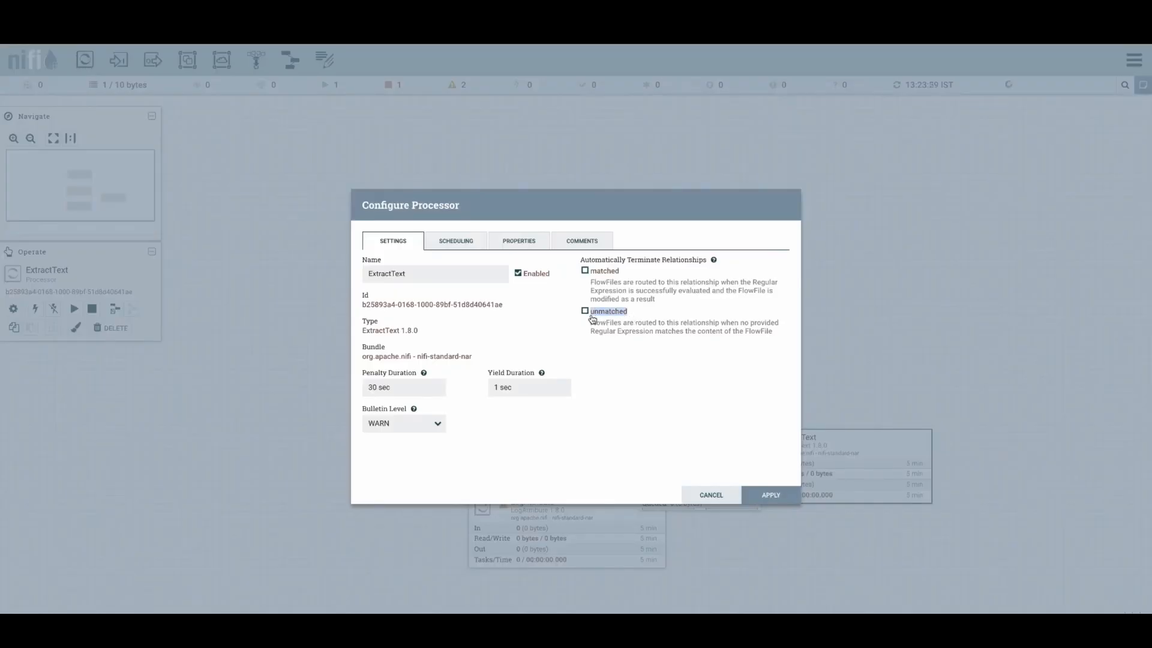
click(585, 310)
click(771, 495)
- Start the ExtractText processor and refresh the canvas
right_click(797, 527)
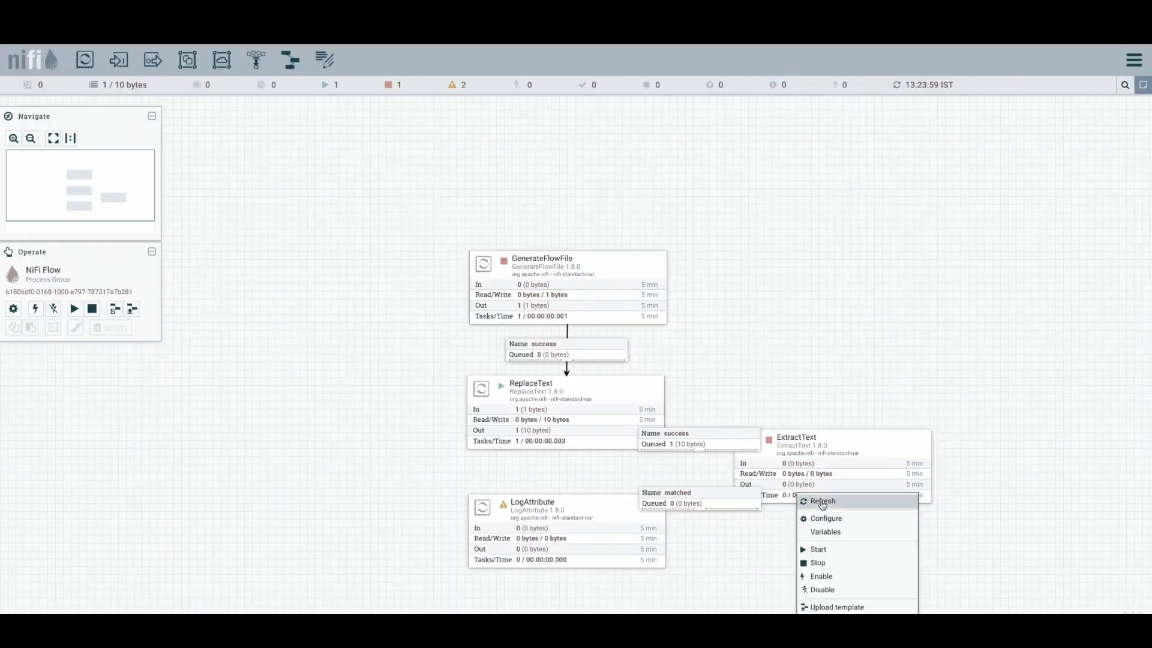
click(822, 502)
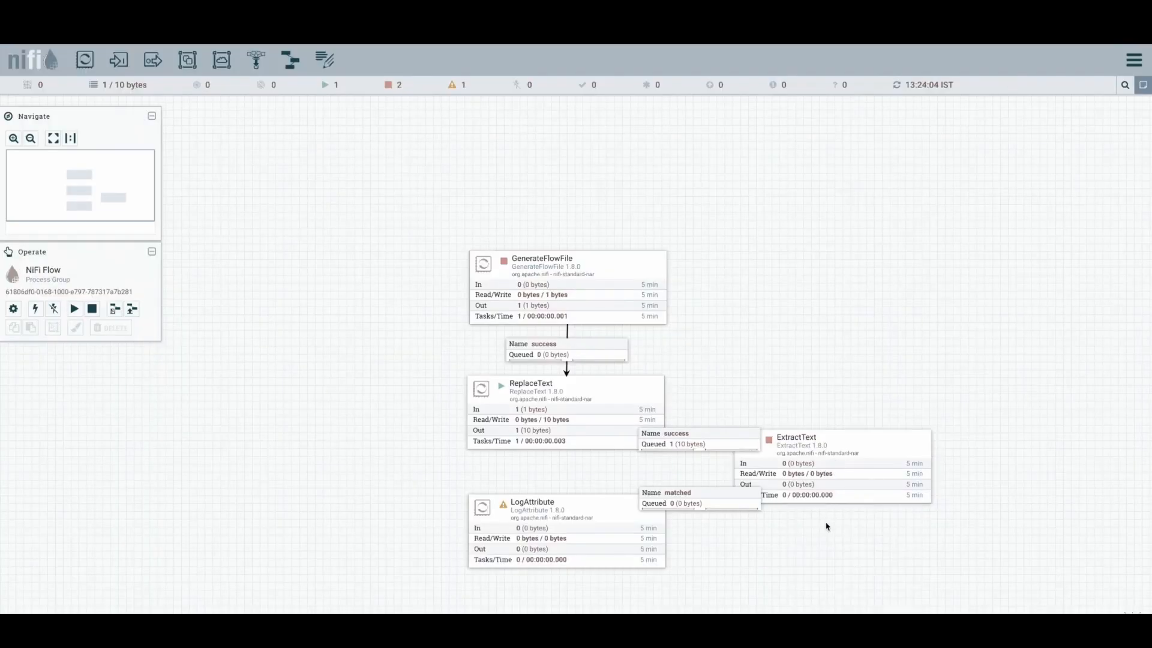
right_click(900, 444)
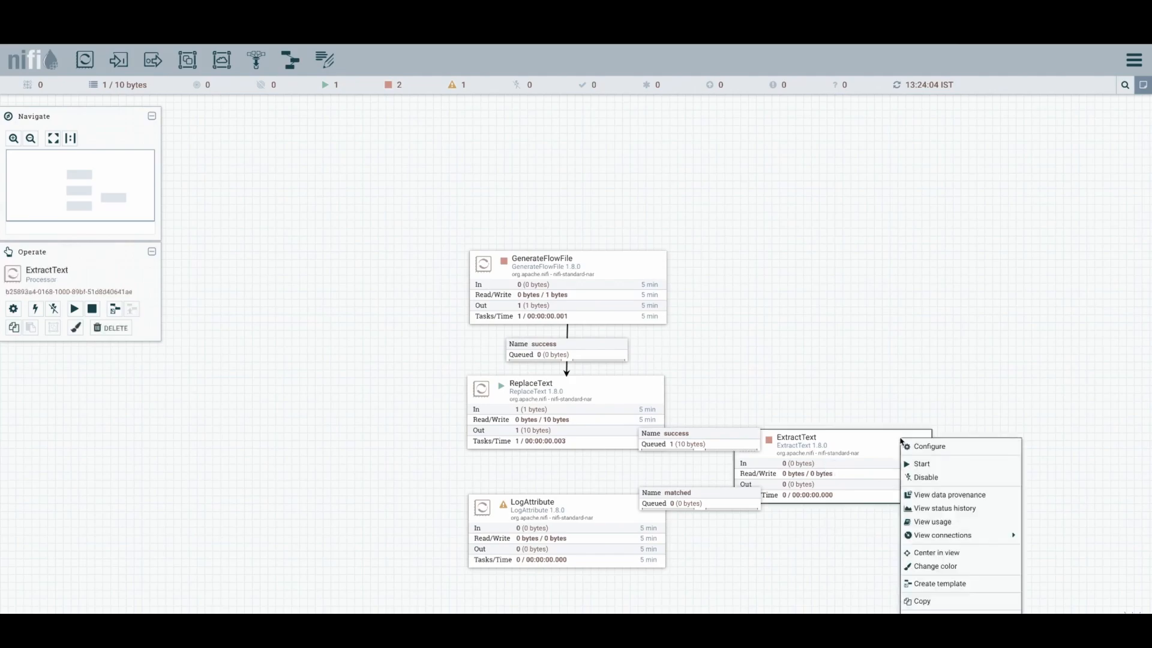
click(922, 466)
right_click(882, 517)
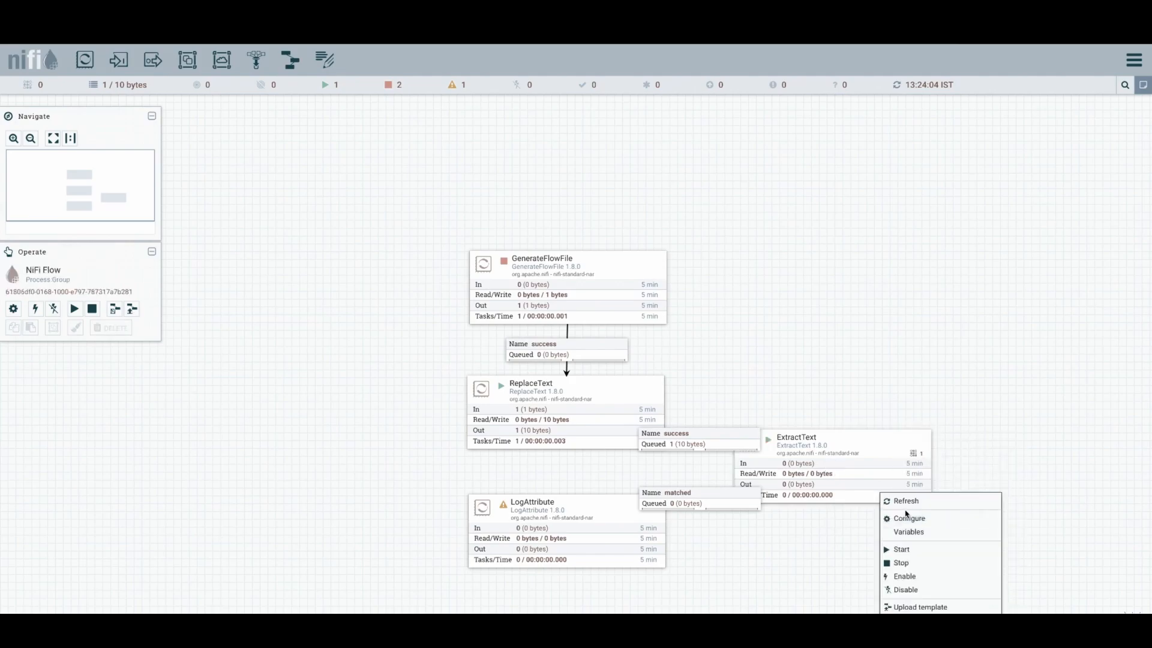
click(888, 503)
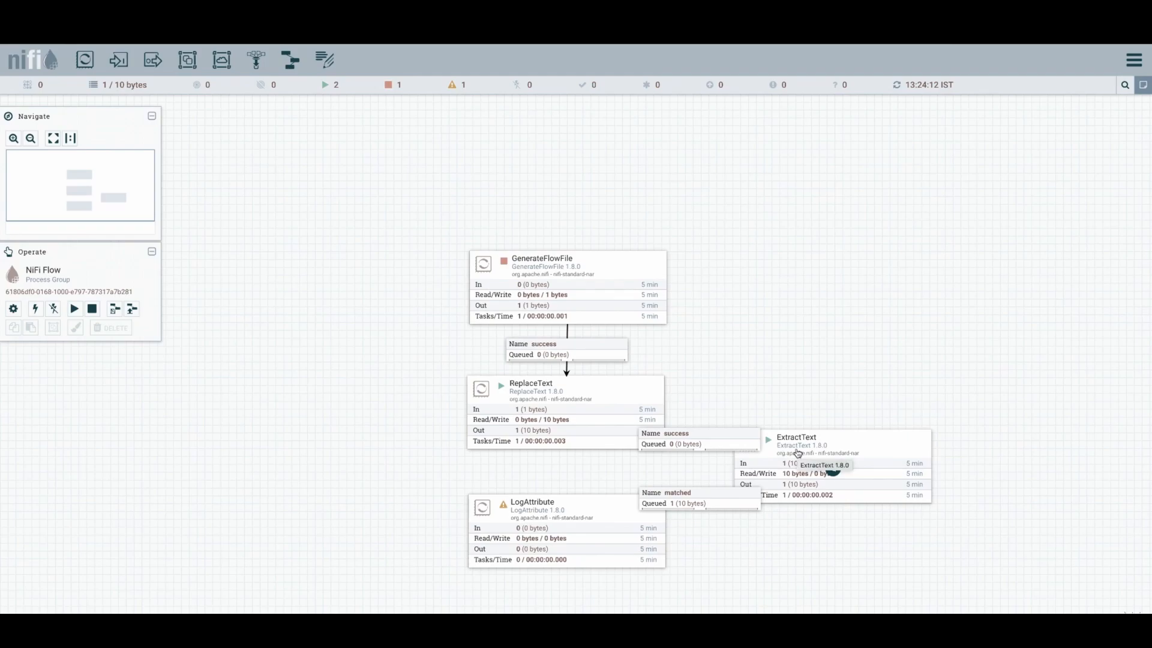
- List the queue on the matched connection and inspect the queued FlowFile's csv attributes
right_click(732, 500)
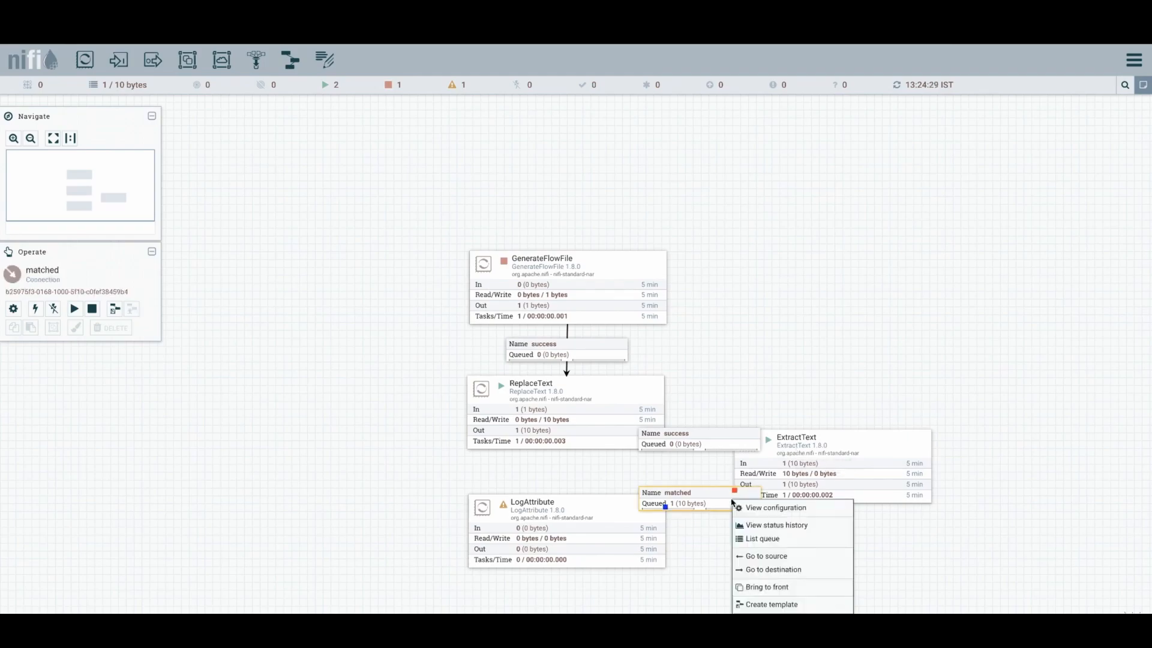
click(760, 539)
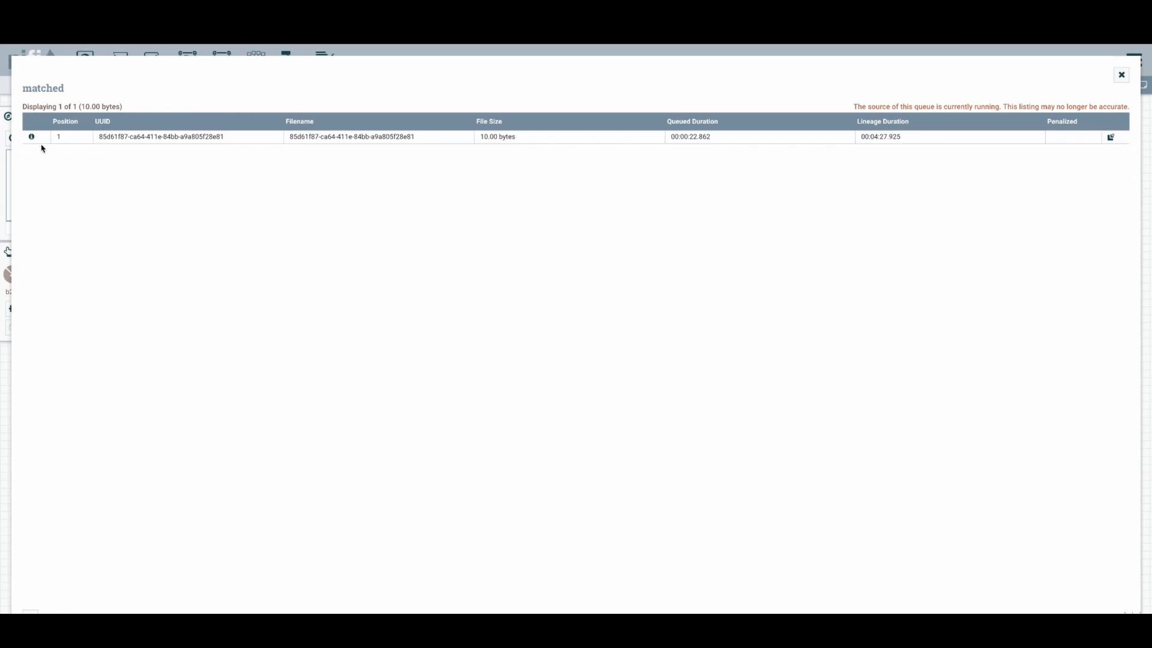
click(32, 136)
click(487, 241)
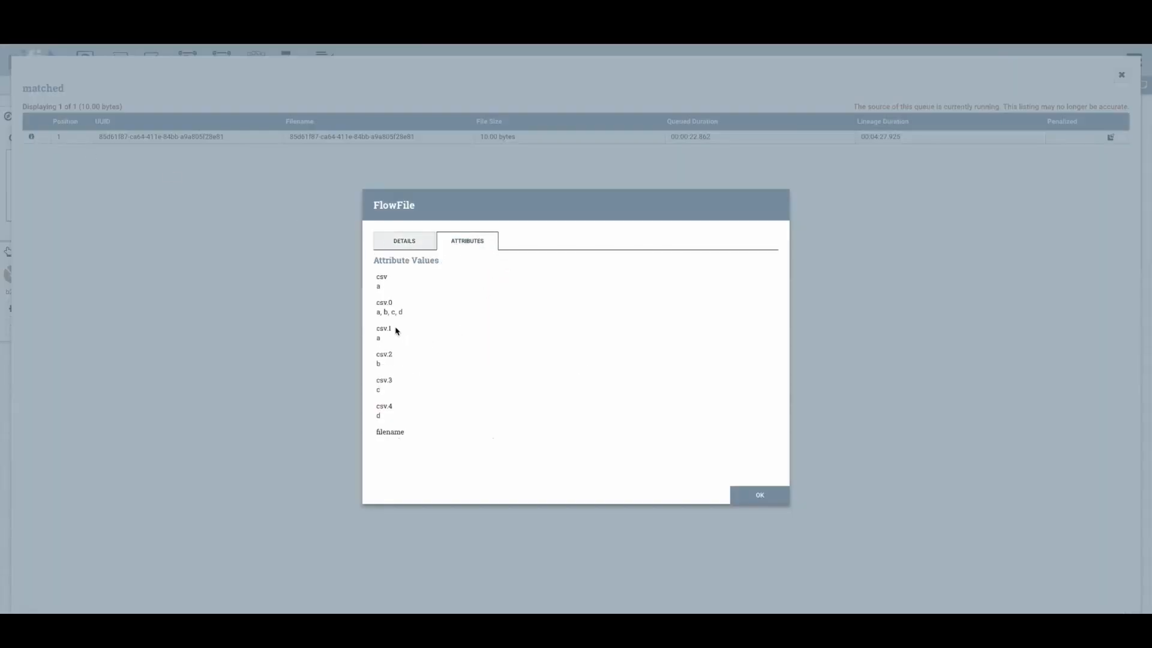
drag(396, 330, 388, 354)
double_click(379, 381)
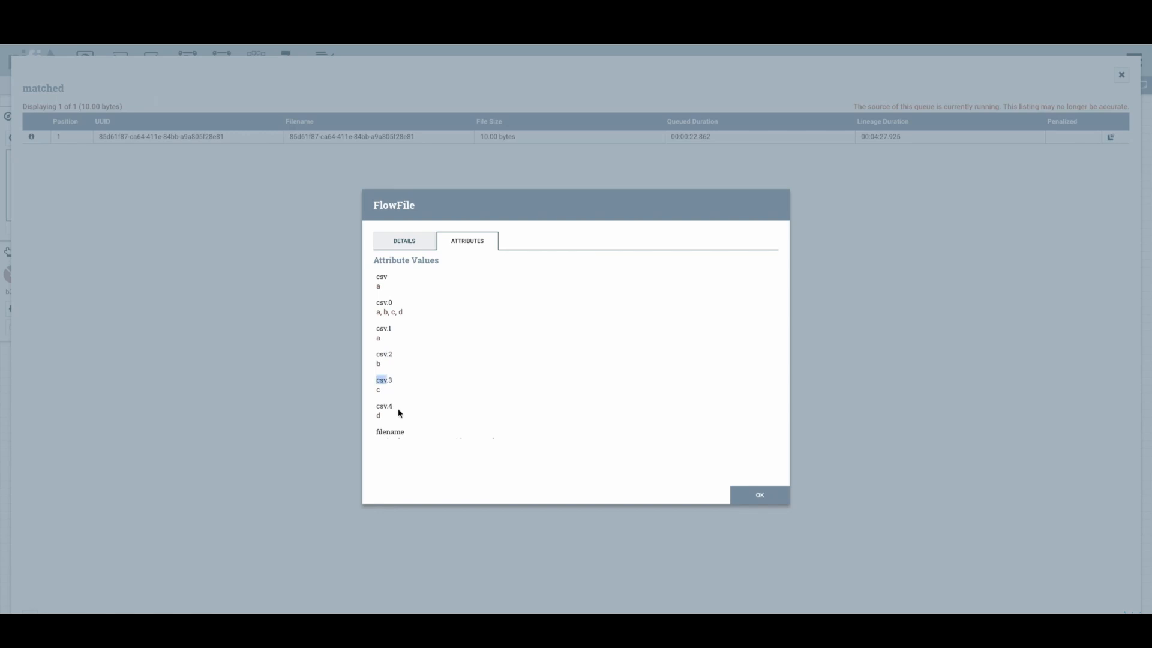
click(378, 336)
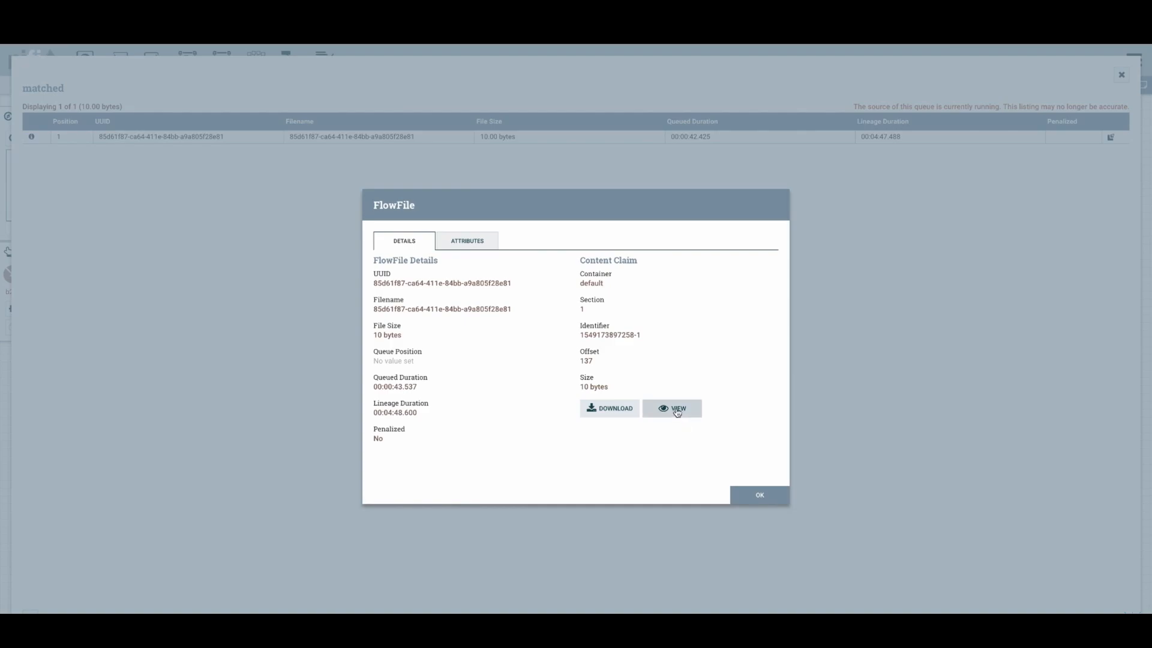
- View the content of the queued FlowFile
click(677, 411)
drag(226, 142, 41, 108)
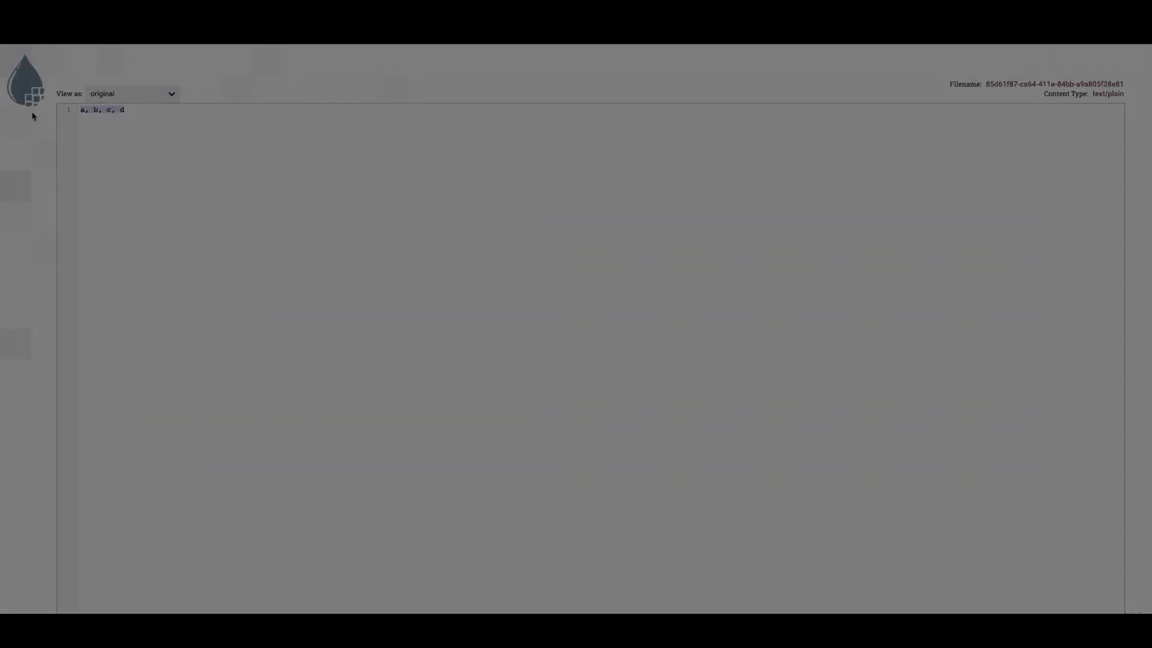